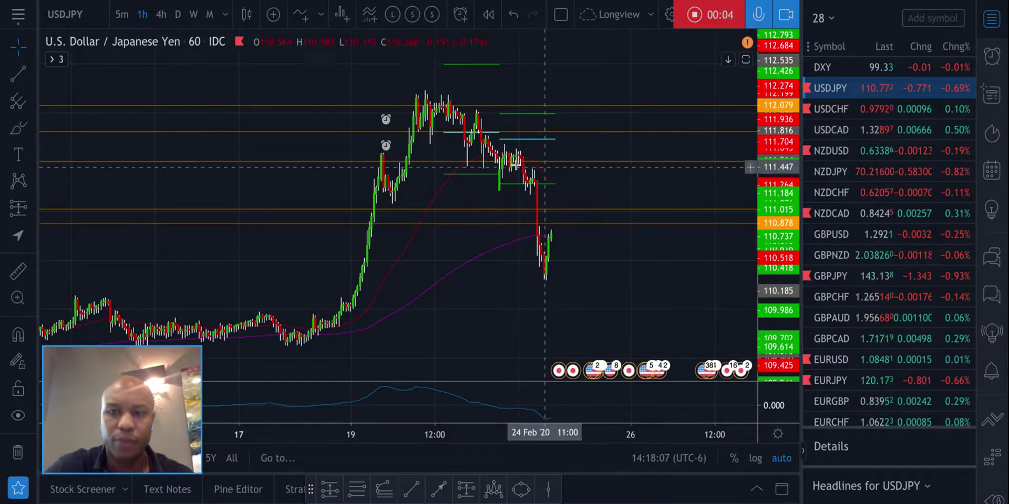
Step: Switch the USDJPY chart to the daily timeframe
scroll(481, 165, "up", 4)
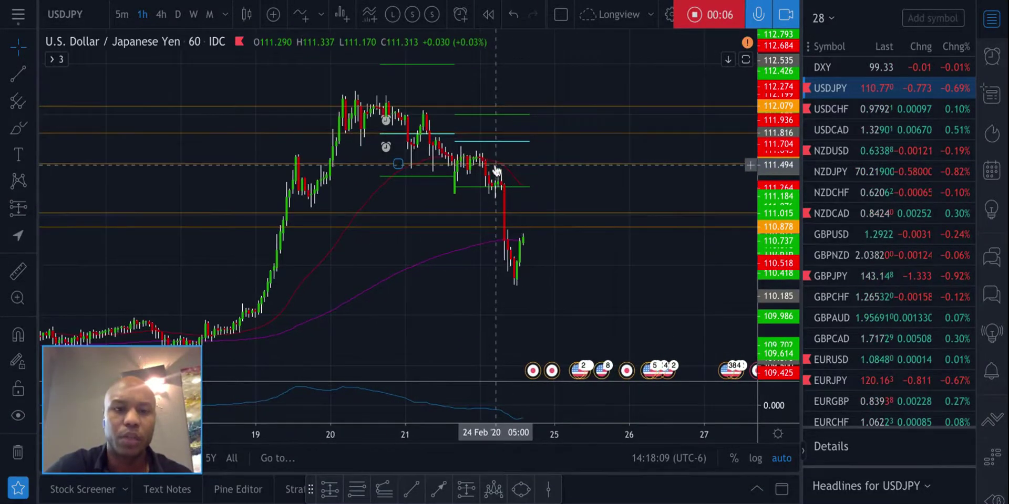
scroll(372, 232, "down", 5)
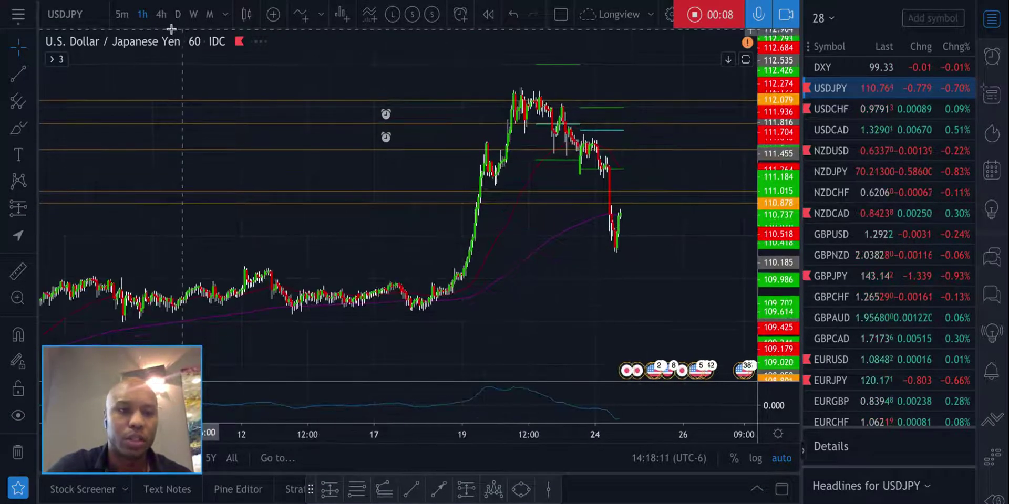
left_click(177, 14)
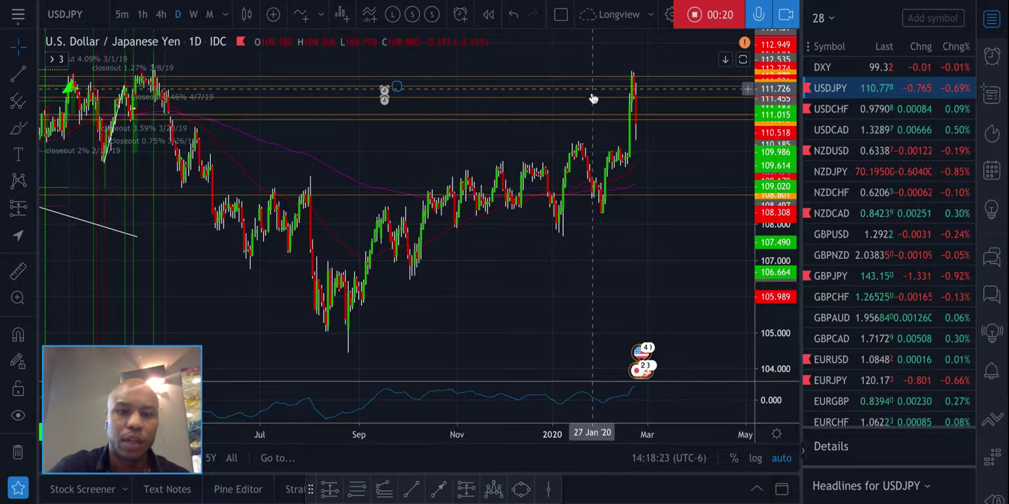
Step: Examine the daily USDJPY price history back to 2017 and return to the most recent candles
scroll(583, 151, "down", 5)
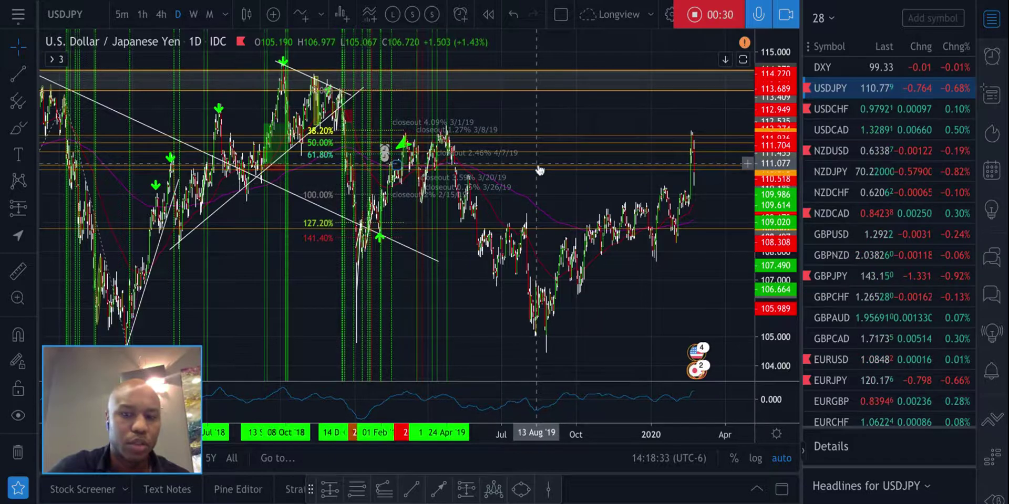
scroll(542, 170, "up", 5)
scroll(541, 173, "left", 5)
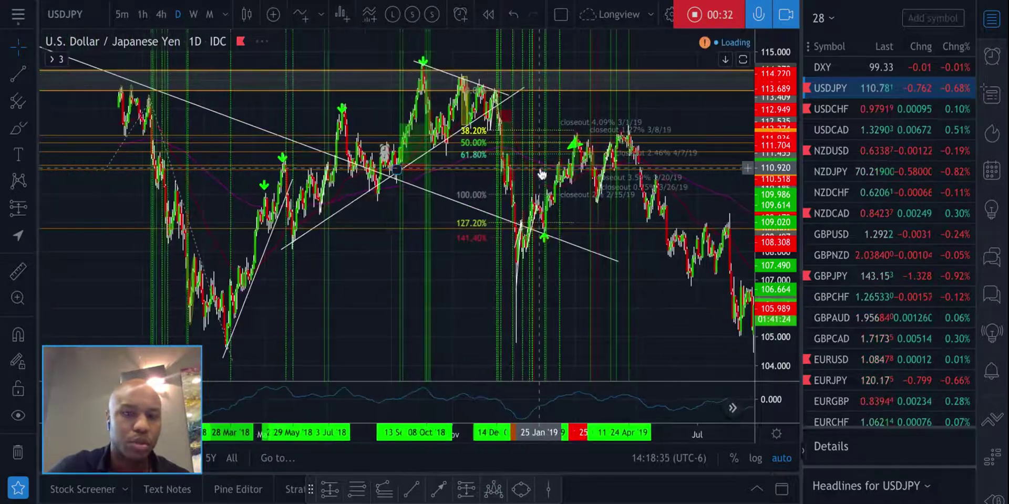
scroll(539, 168, "left", 3)
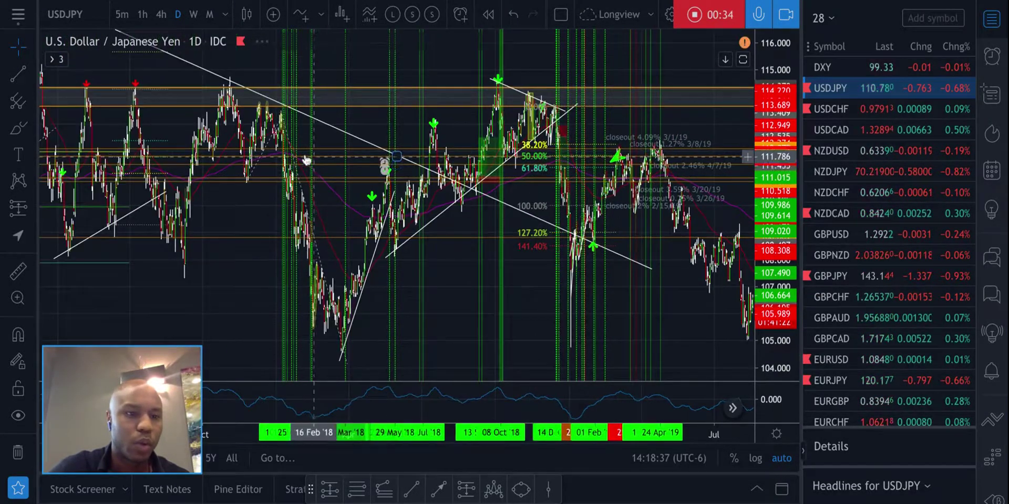
scroll(361, 185, "left", 5)
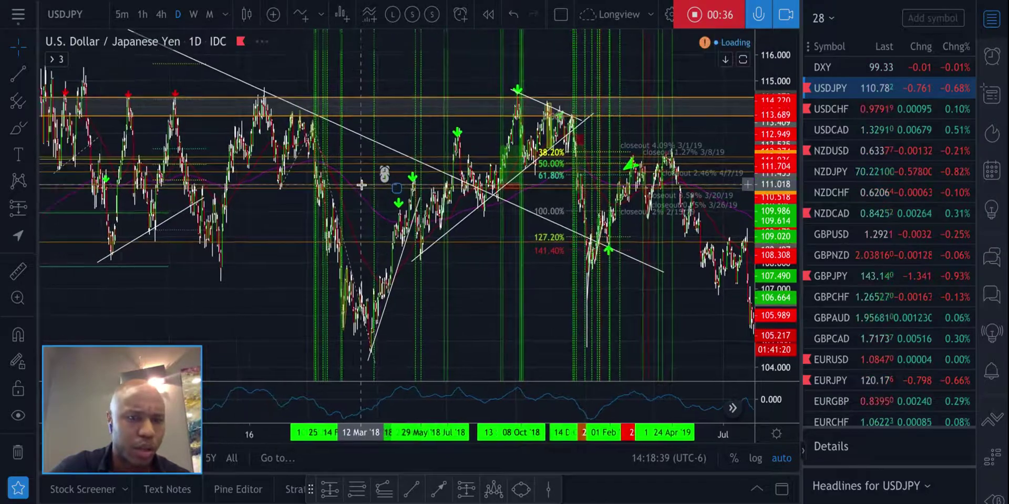
scroll(361, 185, "left", 5)
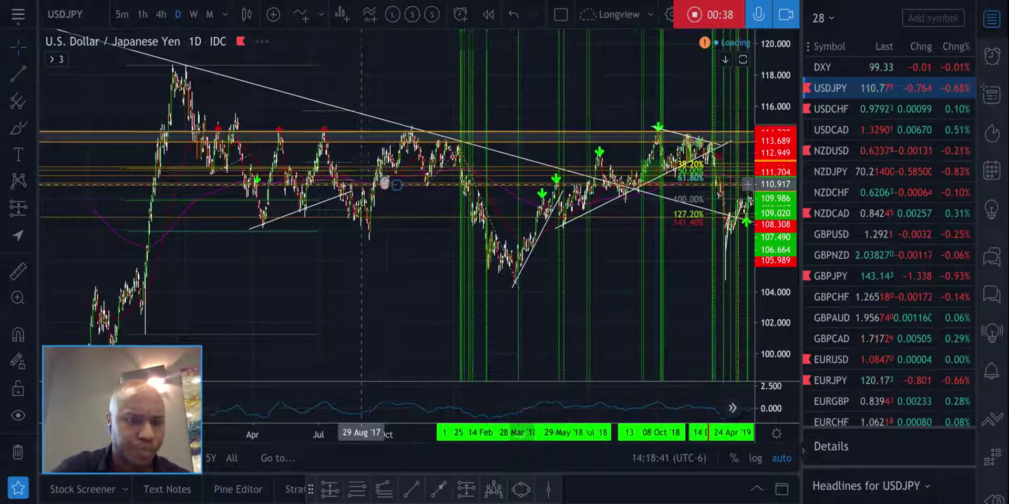
scroll(361, 185, "right", 10)
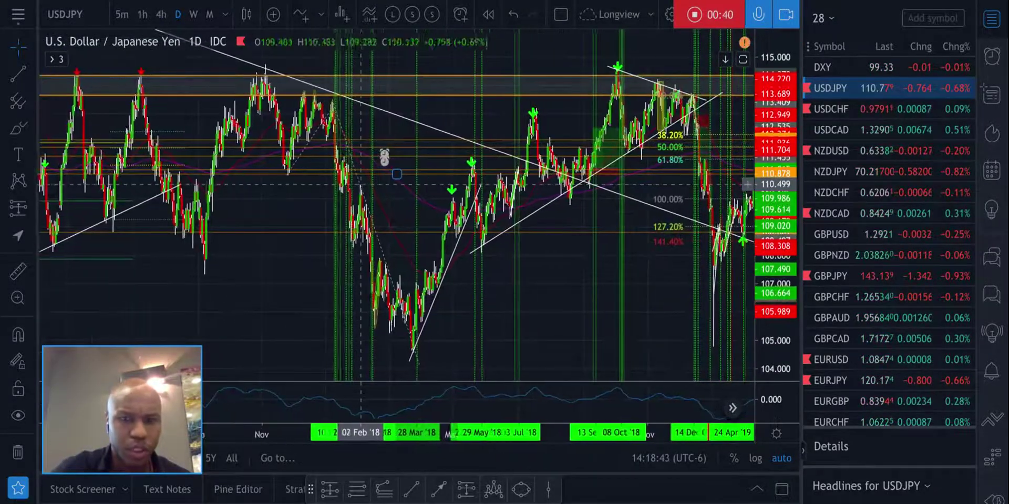
scroll(362, 183, "right", 10)
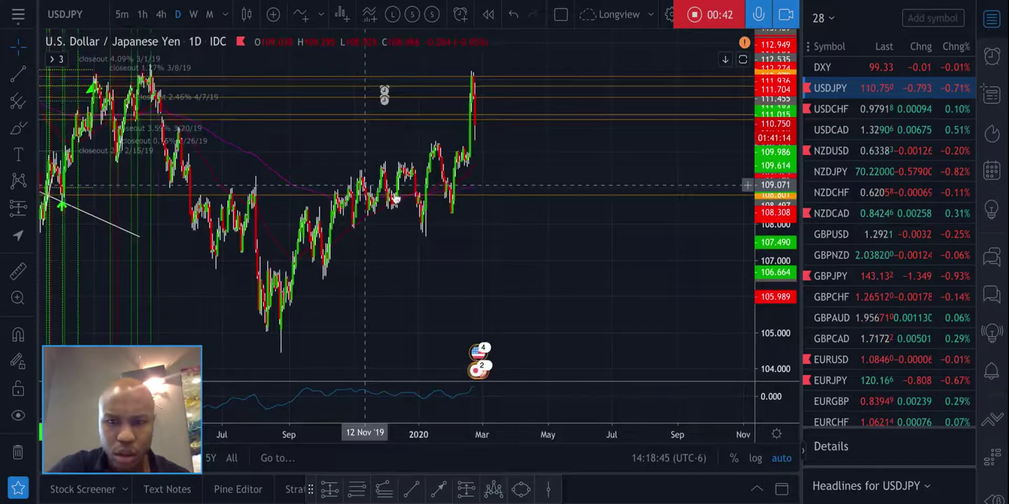
scroll(397, 199, "right", 2)
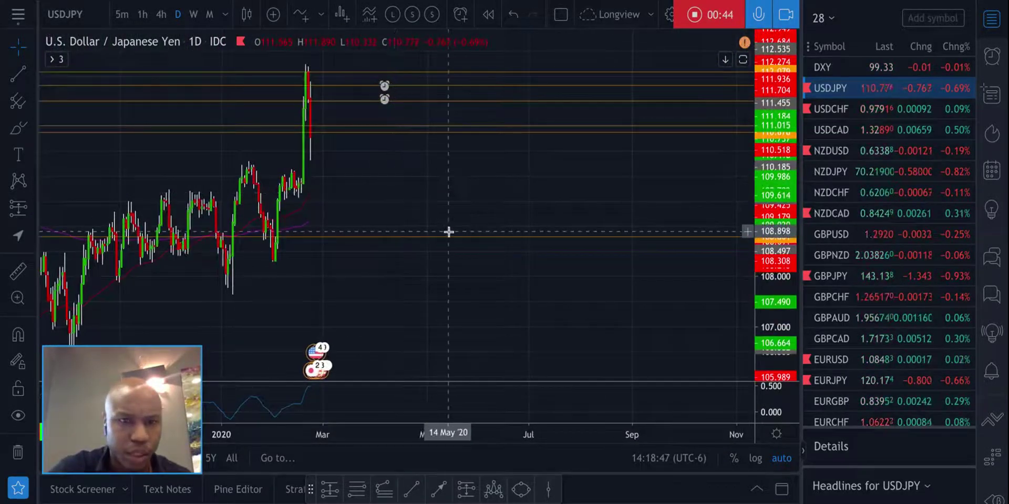
Step: Delete the horizontal lines at about 111.81, 111.5 and 110.88 from the chart, including the alerts attached to them
left_click(336, 104)
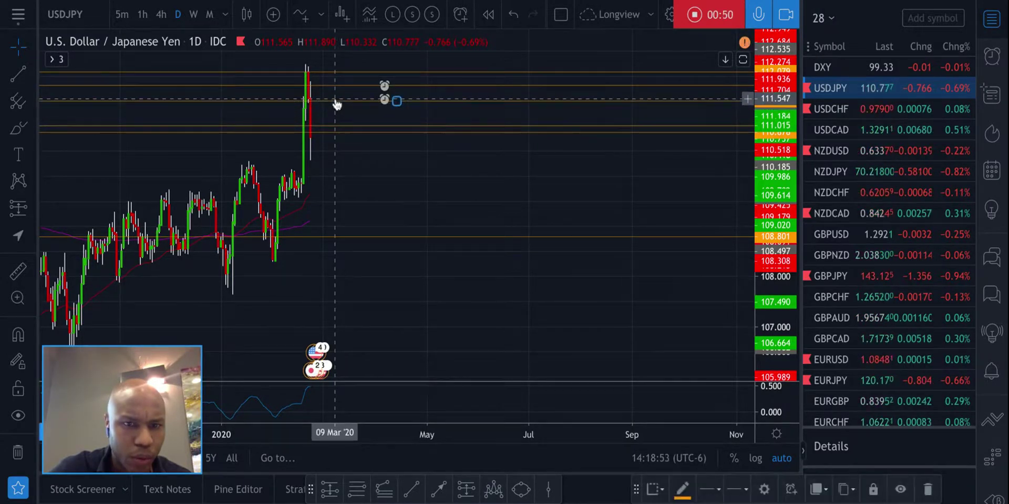
left_click(335, 90)
left_click(337, 91)
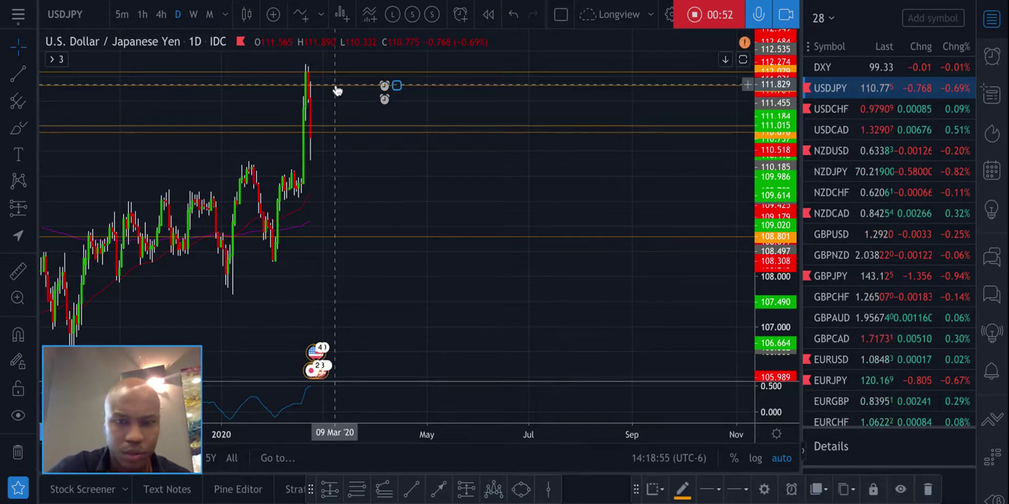
key("Delete")
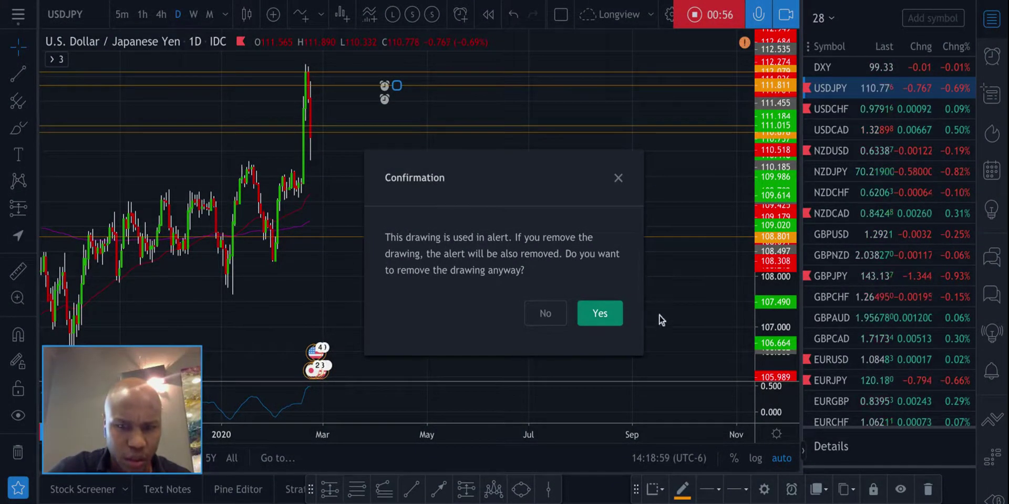
left_click(600, 314)
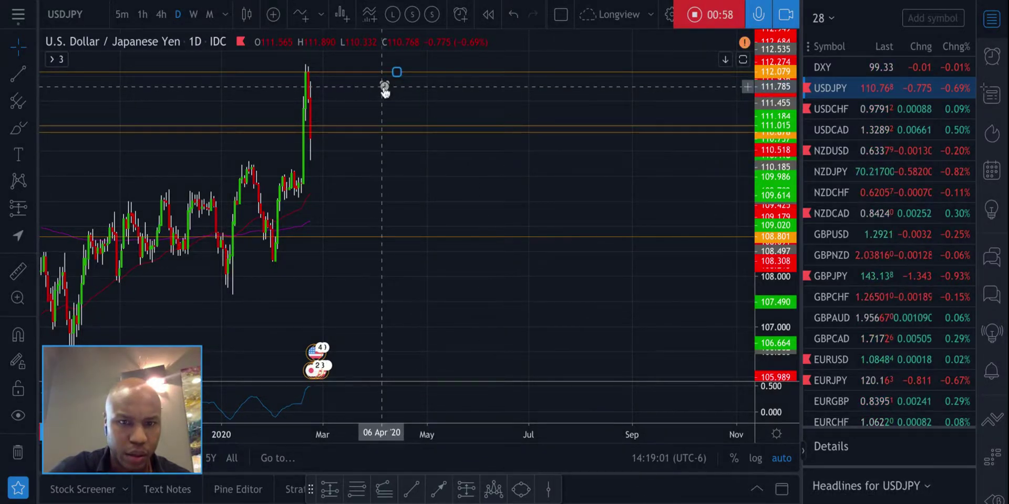
left_click(385, 90)
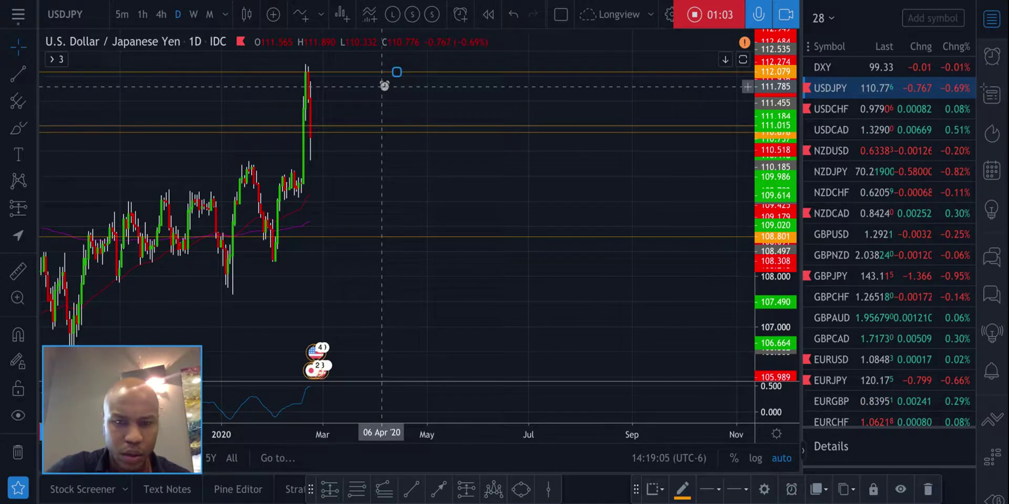
key("Delete")
left_click(599, 314)
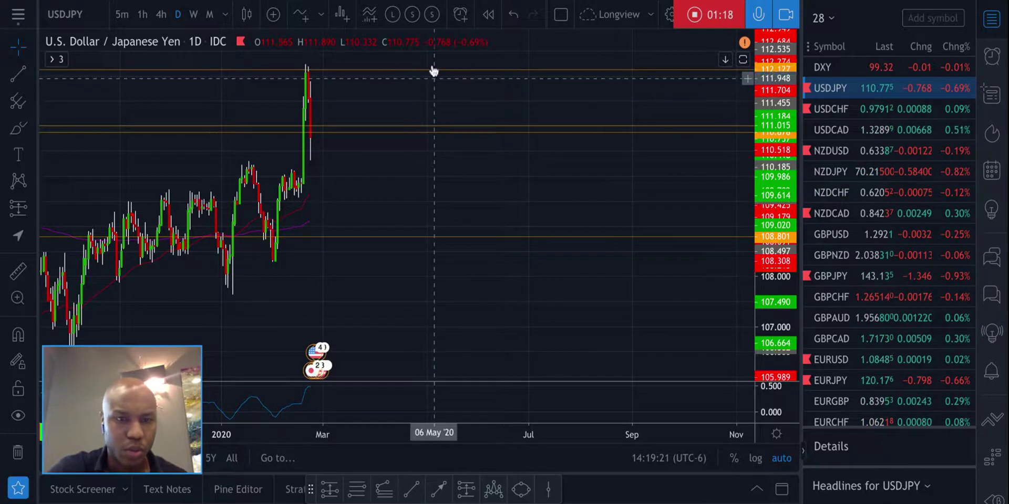
mouse_move(429, 72)
left_mouse_down()
mouse_move(411, 108)
mouse_move(425, 119)
left_mouse_up()
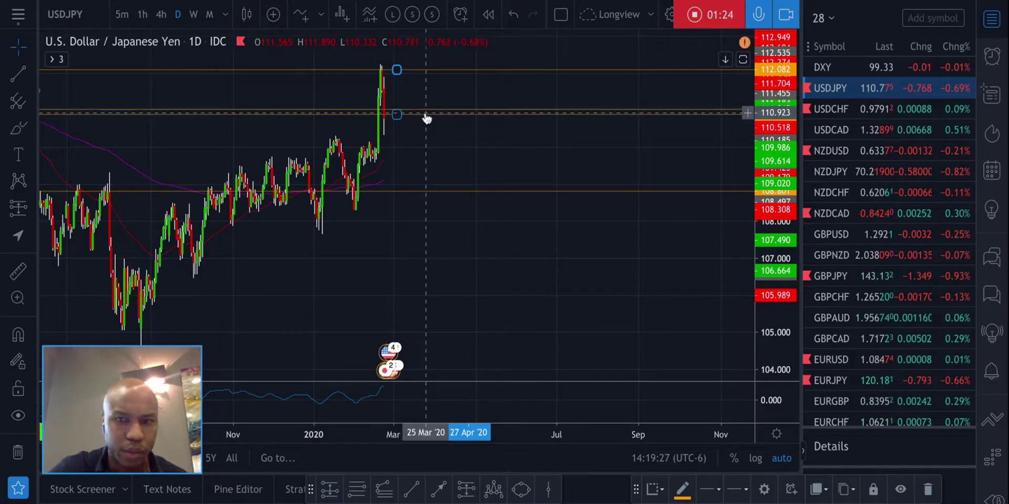
left_click_drag(428, 120, 426, 118)
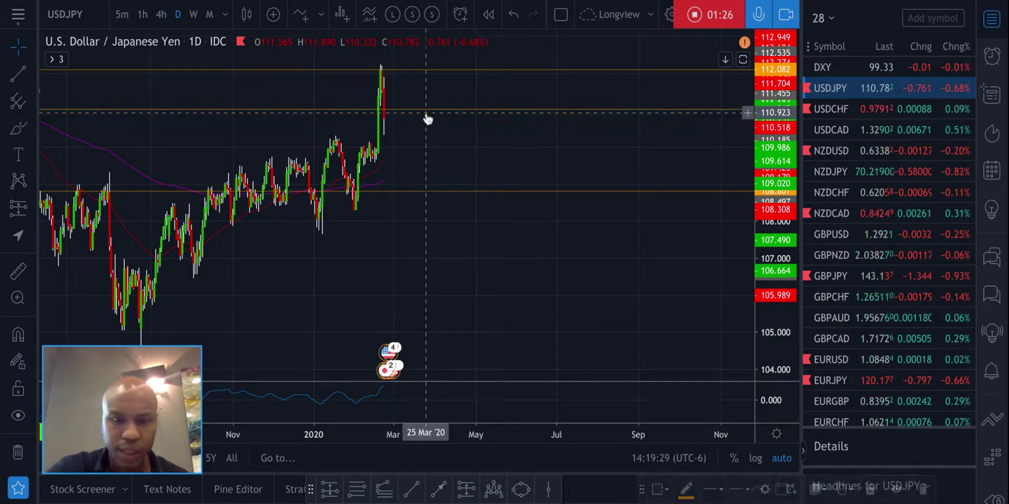
Step: Draw a horizontal Parallel Channel beside the latest candles, spanning about 110.44 down to 109.35
left_click(31, 103)
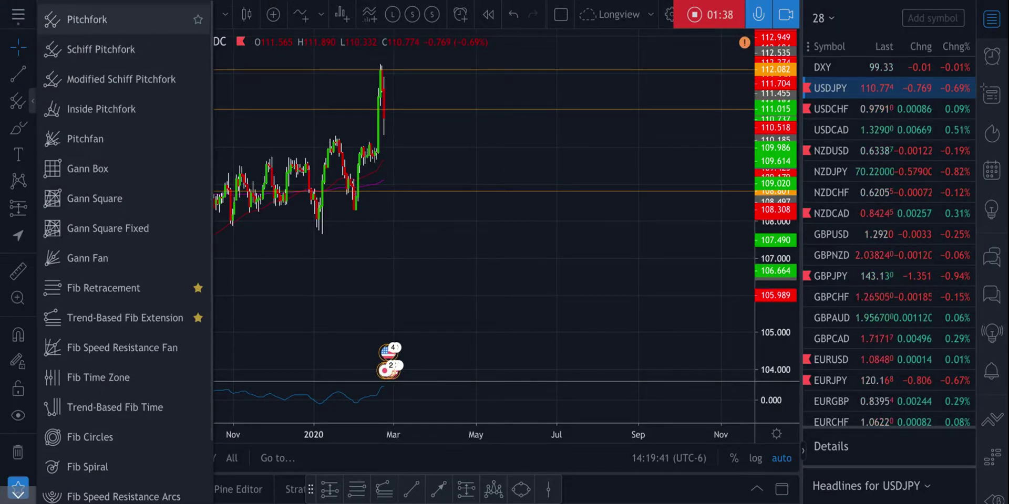
left_click(26, 81)
left_click(33, 81)
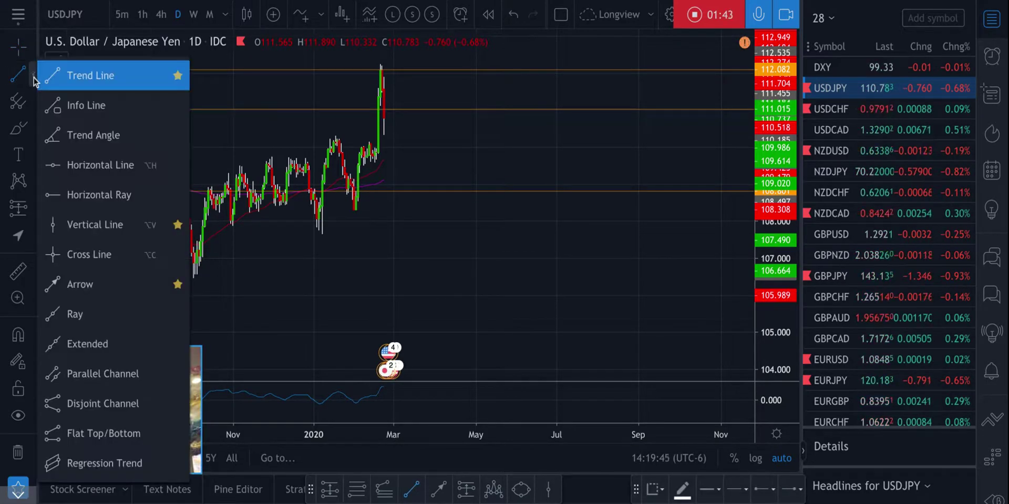
left_click(93, 372)
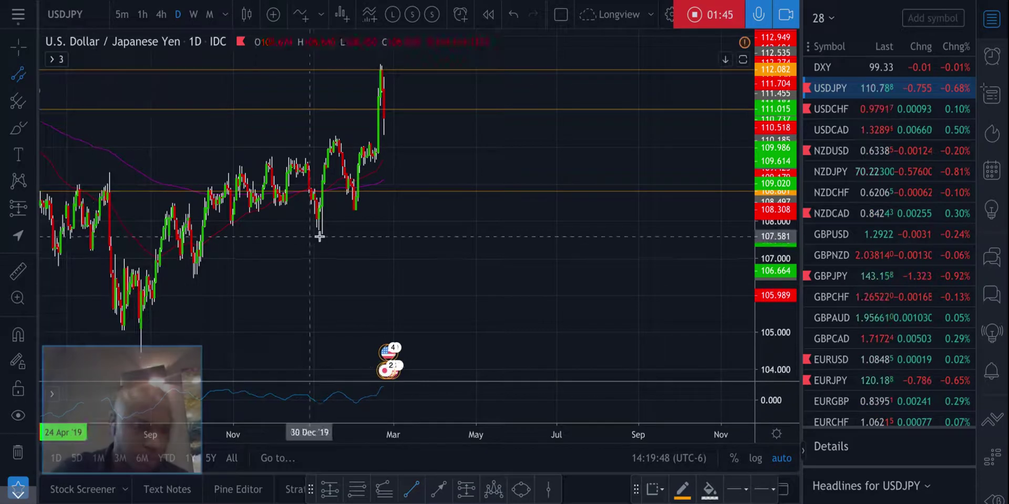
left_click(444, 70)
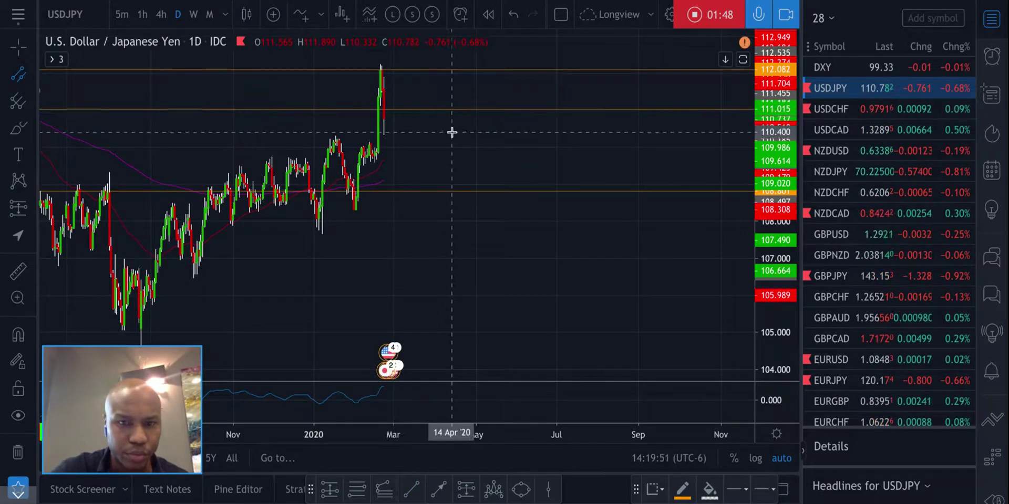
left_click(452, 131)
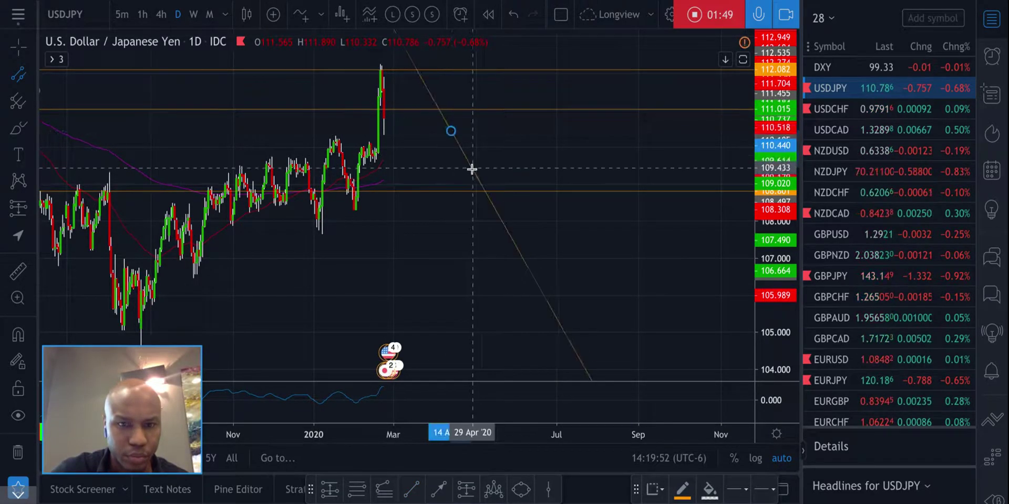
left_click(484, 131)
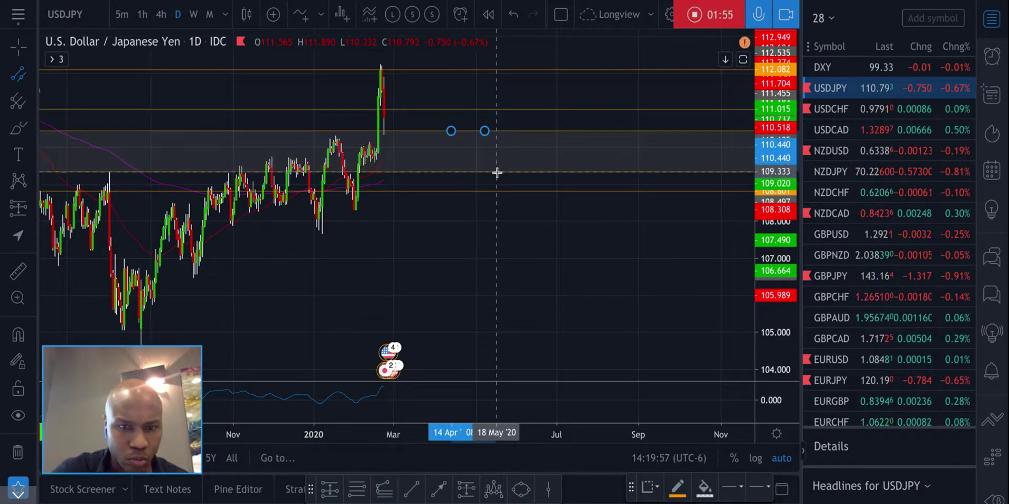
left_click(497, 172)
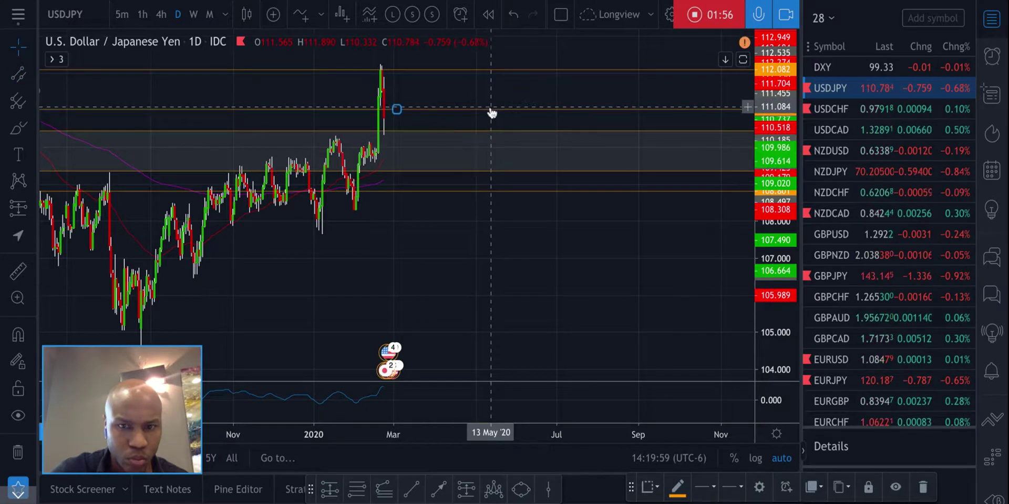
Step: Delete the horizontal lines at about 112.08 and 111.02 and move the channel up to span about 112.05 to 110.96
left_click(489, 91)
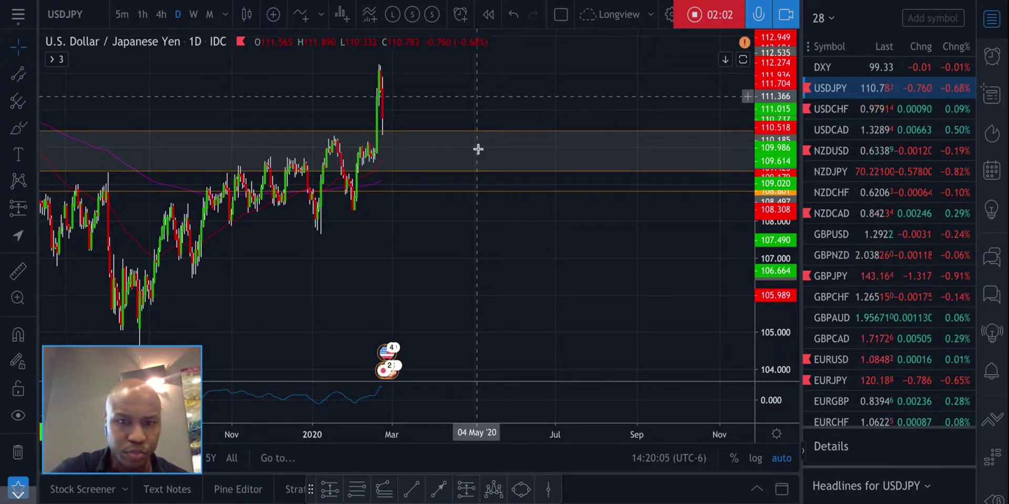
left_click_drag(450, 131, 450, 130)
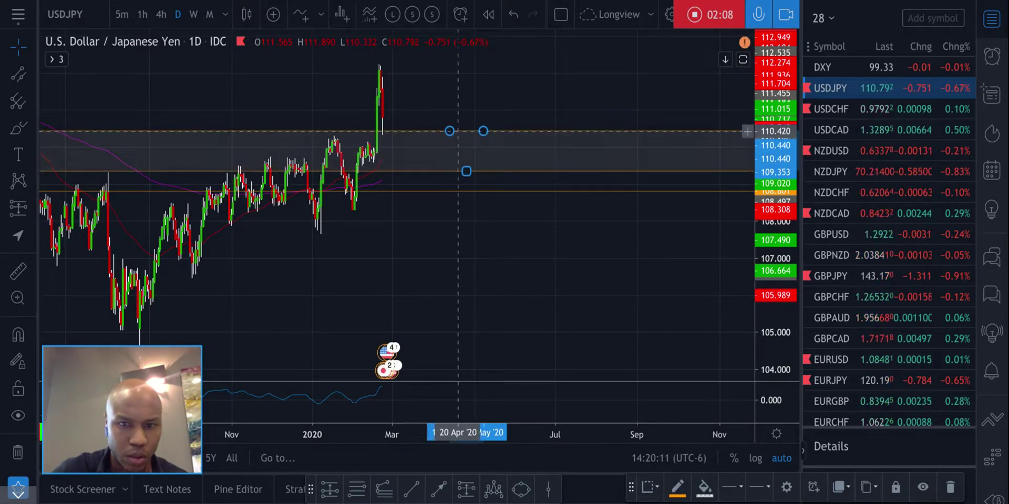
left_click_drag(468, 129, 462, 69)
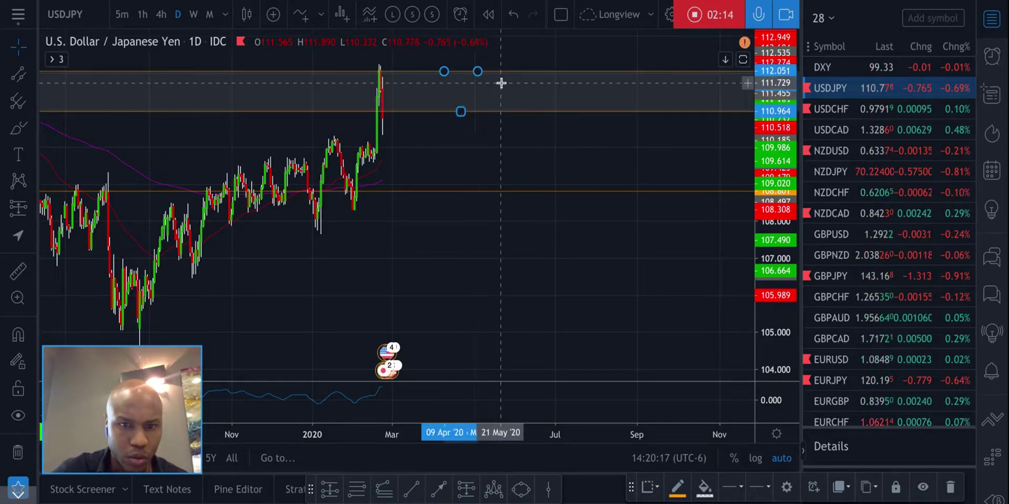
left_click(485, 172)
Step: Draw a Fib Retracement from the recent swing low at about 108.31 up to about 112.09 near the recent high
scroll(485, 172, "down", 5)
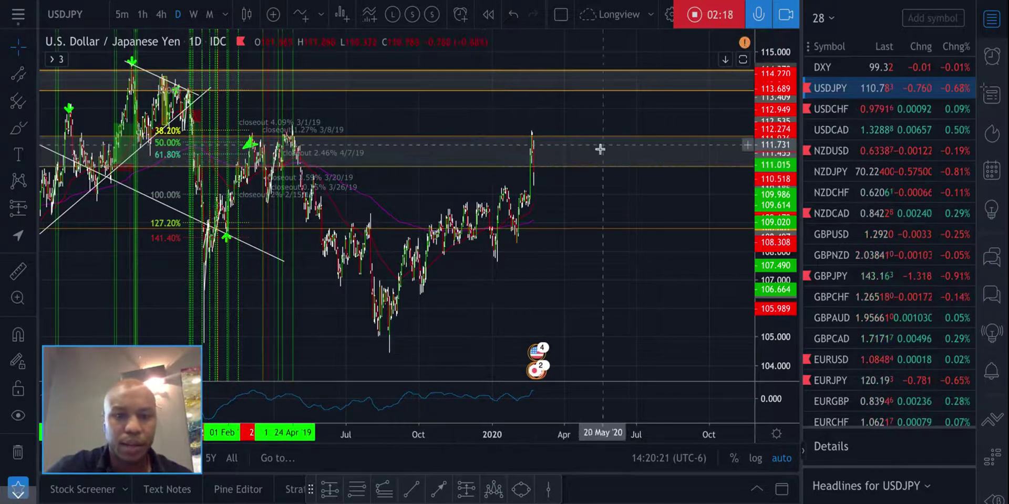
scroll(628, 190, "up", 3)
scroll(623, 193, "up", 2)
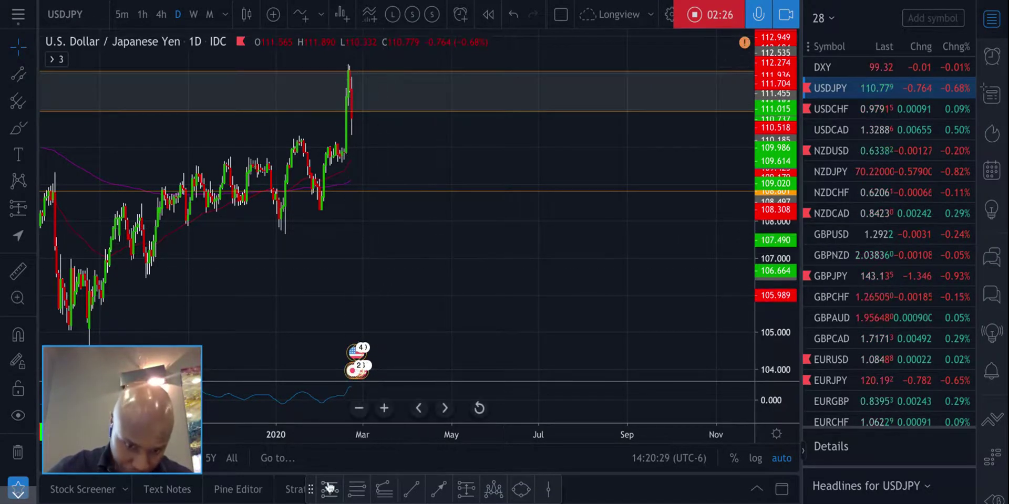
left_click(355, 493)
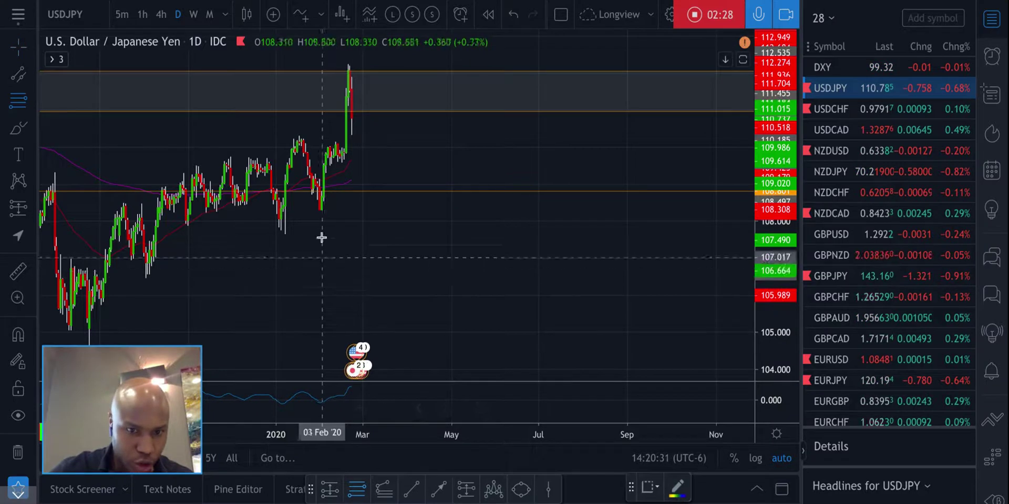
left_click(311, 209)
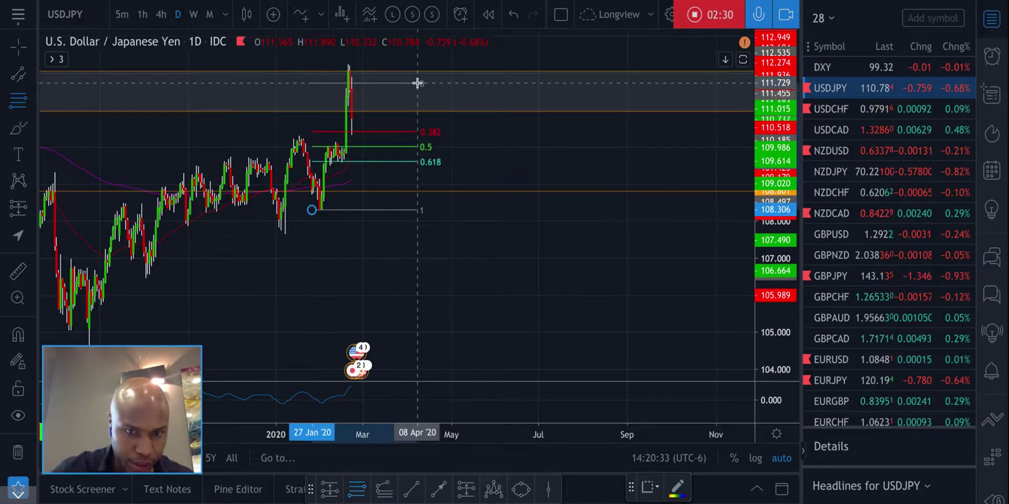
left_click(458, 70)
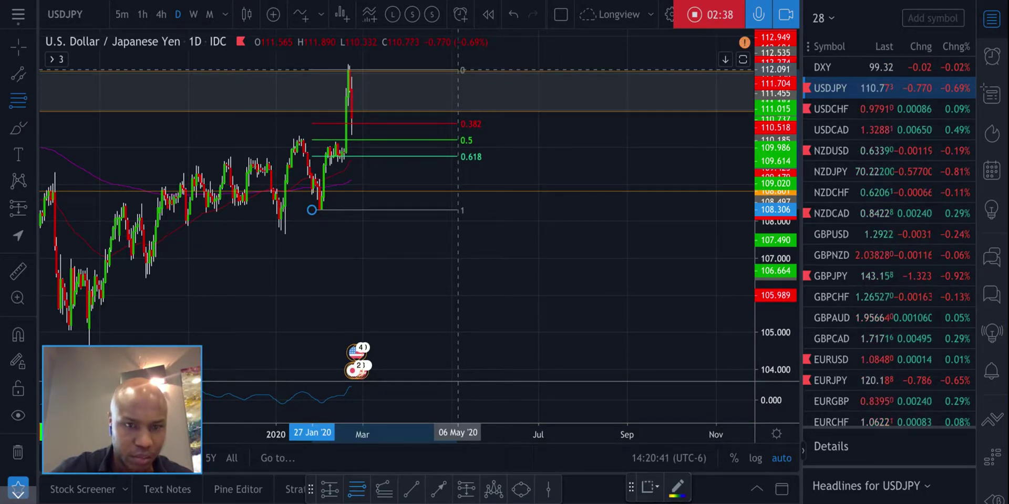
left_click(458, 70)
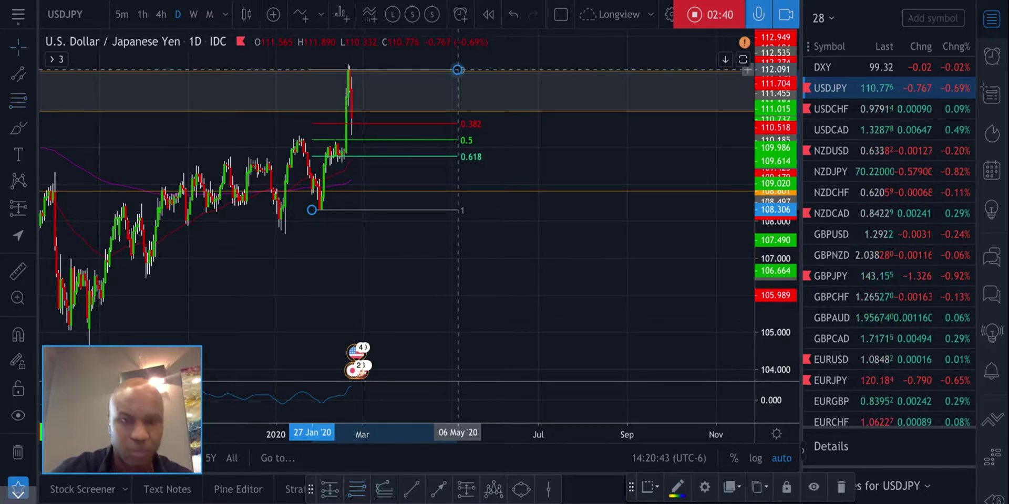
Step: Delete the Fib Retracement from the USDJPY daily chart
key("Delete")
scroll(394, 229, "down", 4)
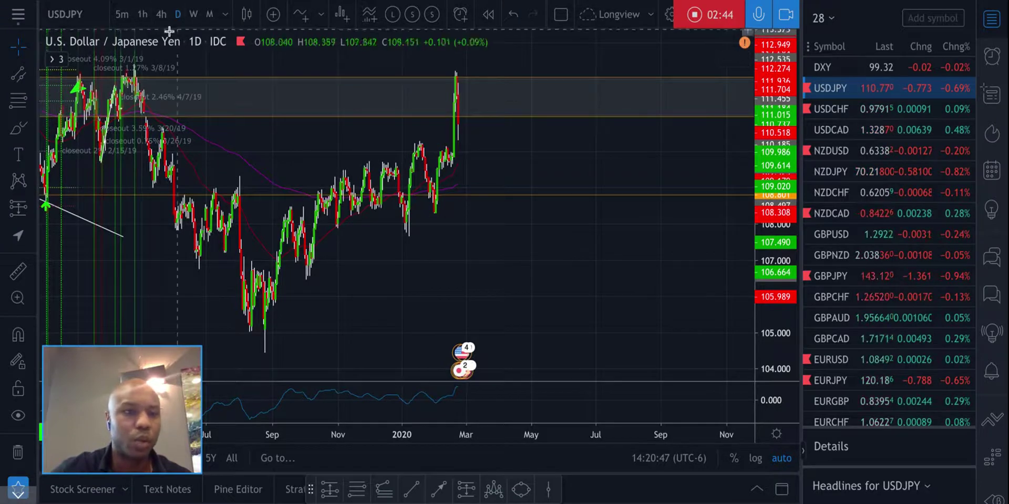
Step: Examine USDJPY price action around the channel zone on the 1-hour timeframe, returning to the daily chart
left_click(143, 14)
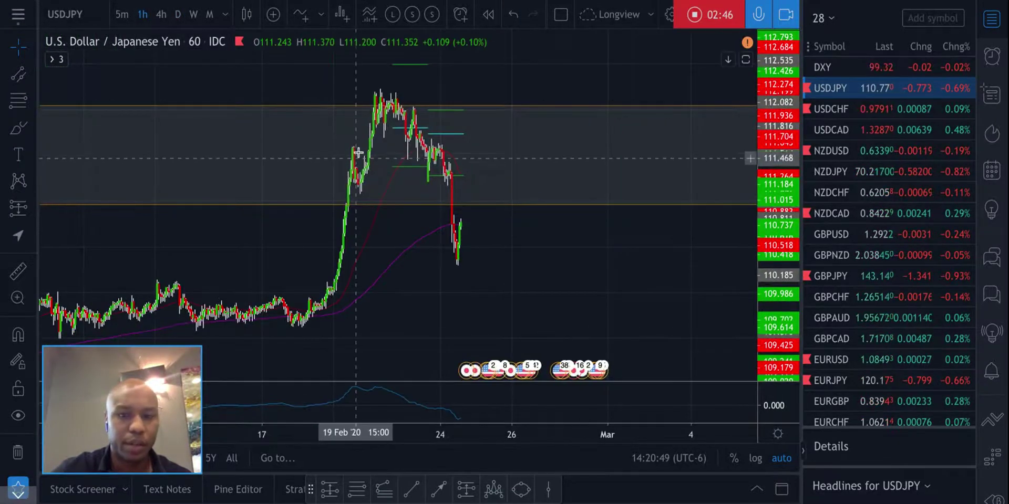
scroll(367, 135, "up", 3)
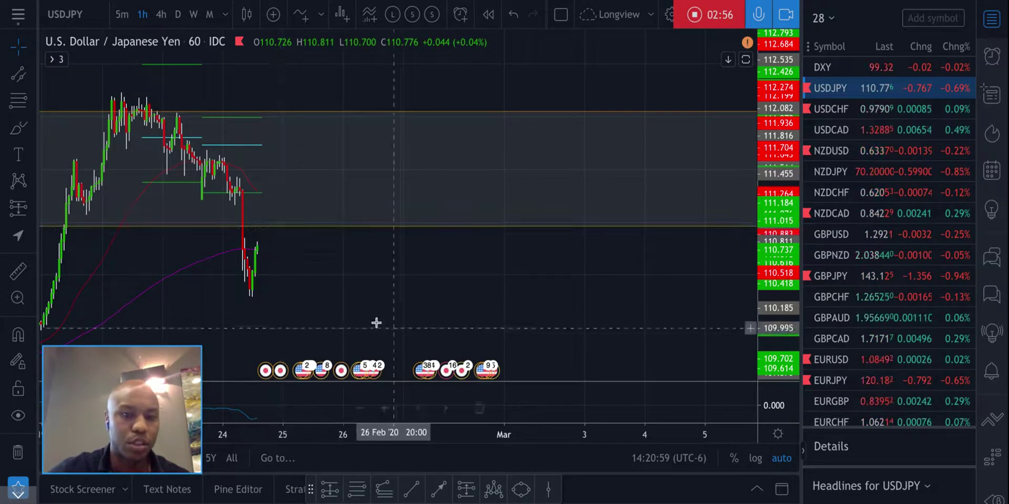
scroll(367, 345, "down", 2)
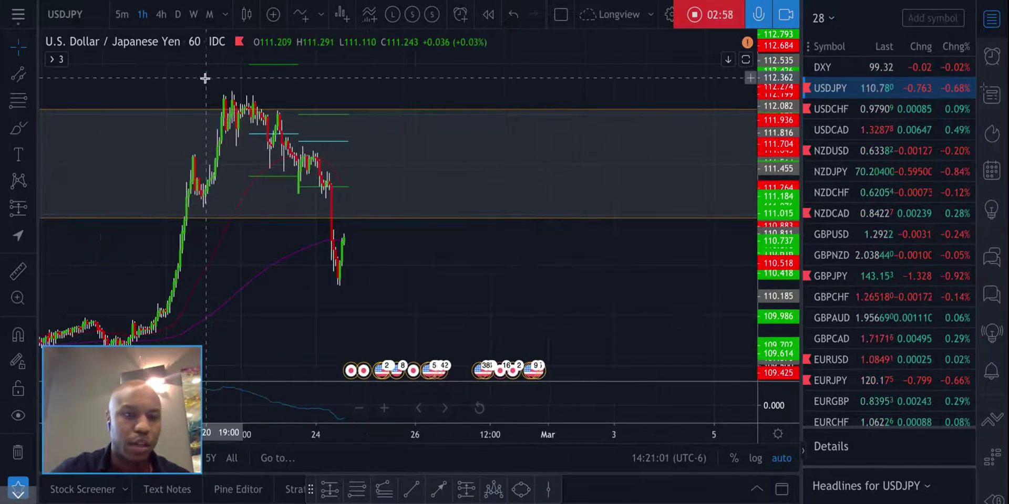
left_click(178, 14)
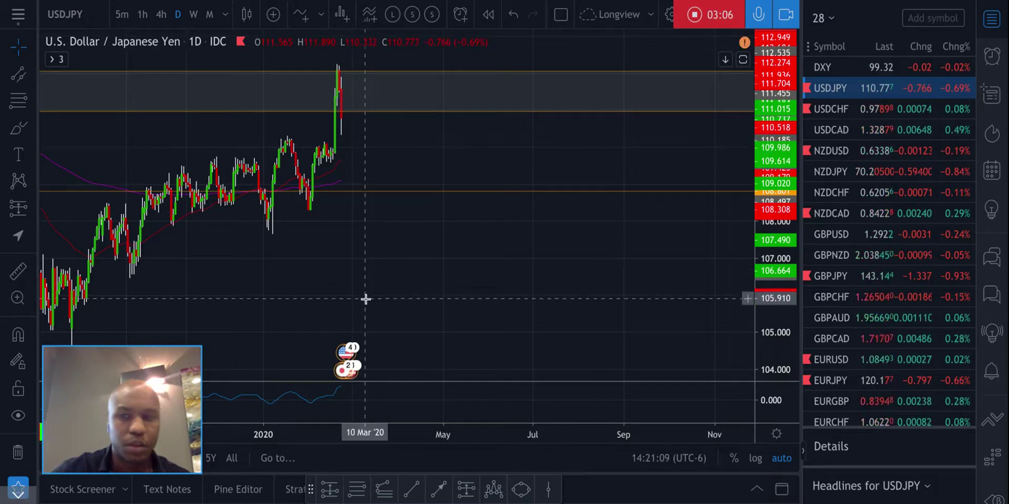
Step: Switch to the USDCHF daily chart and examine price against the existing Fib Retracement levels
key("space")
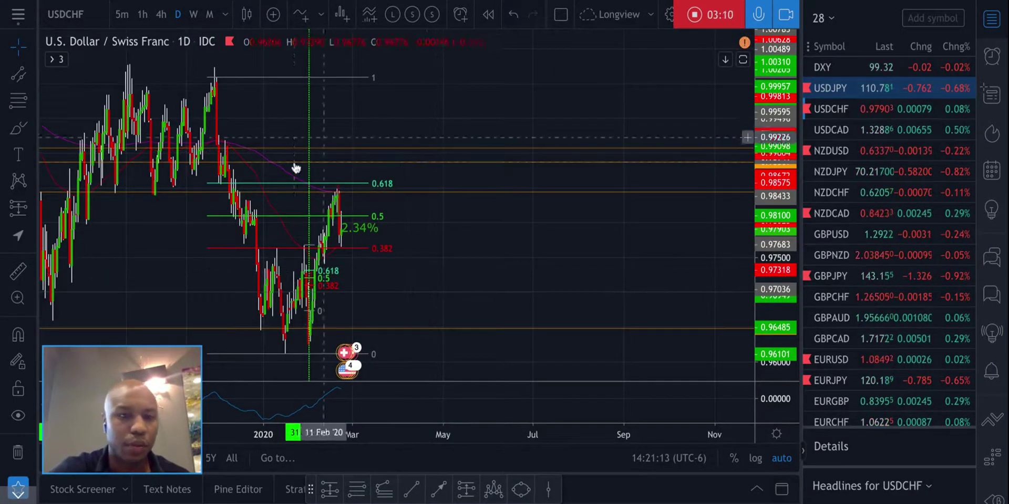
scroll(294, 167, "up", 4)
scroll(294, 166, "down", 8)
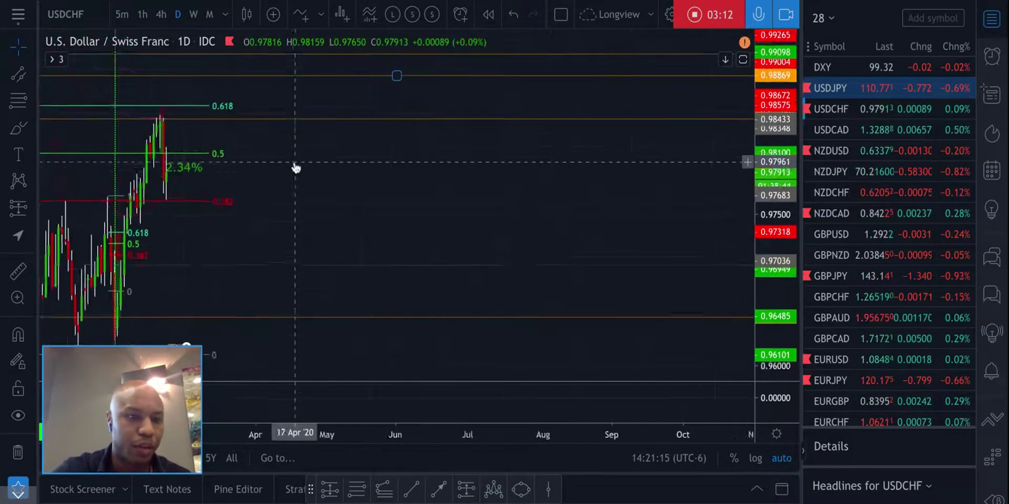
scroll(294, 163, "down", 1)
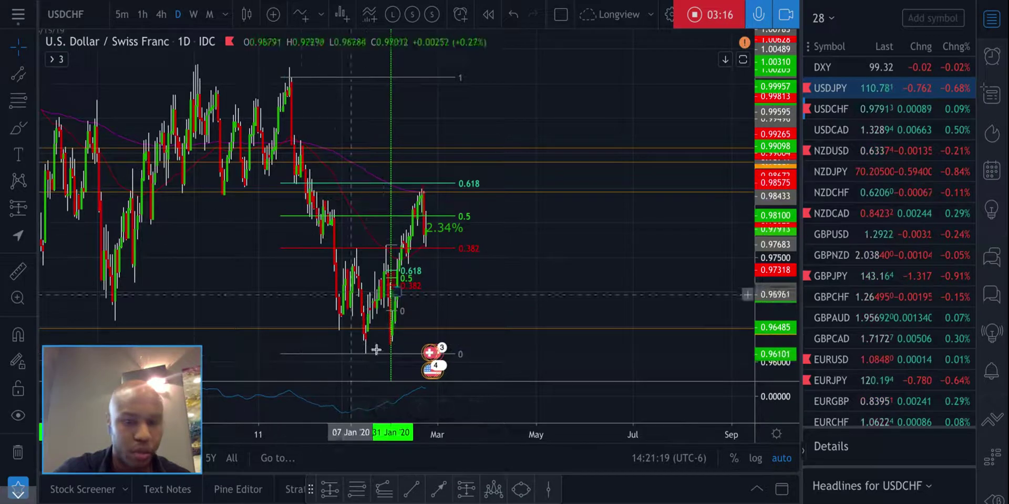
Step: Adjust the large USDCHF Fib Retracement to run from about 1.00235 at the November high down to about 0.96639
left_click(421, 214)
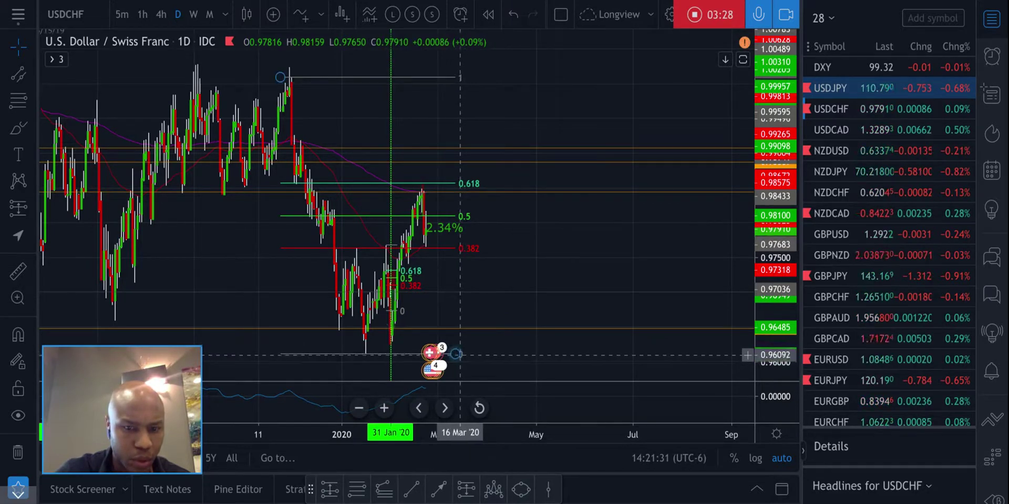
left_click_drag(456, 354, 458, 330)
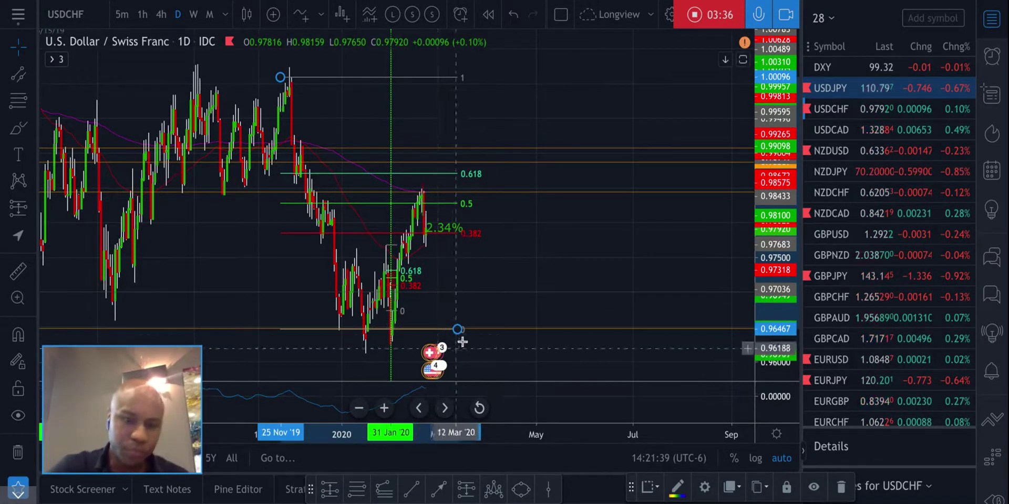
left_click_drag(458, 331, 460, 330)
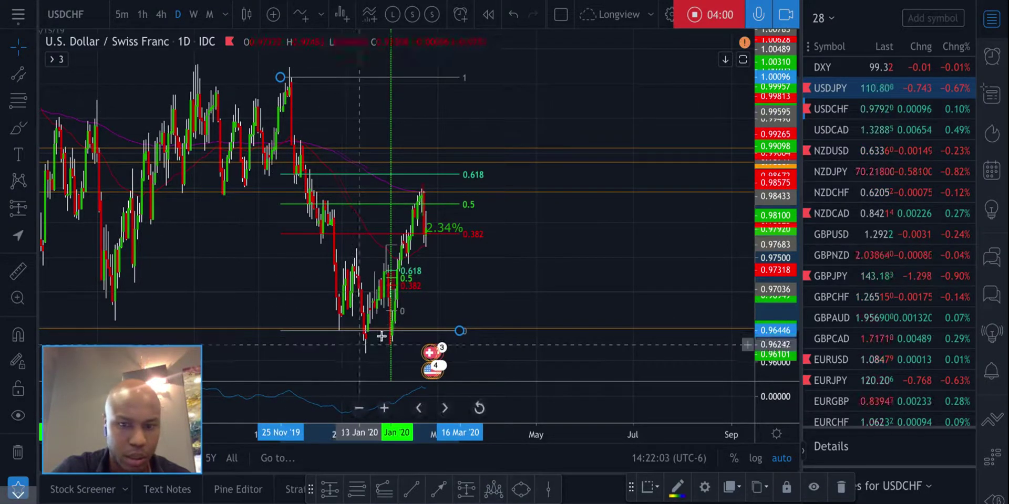
left_click(421, 194)
key("ctrl+z")
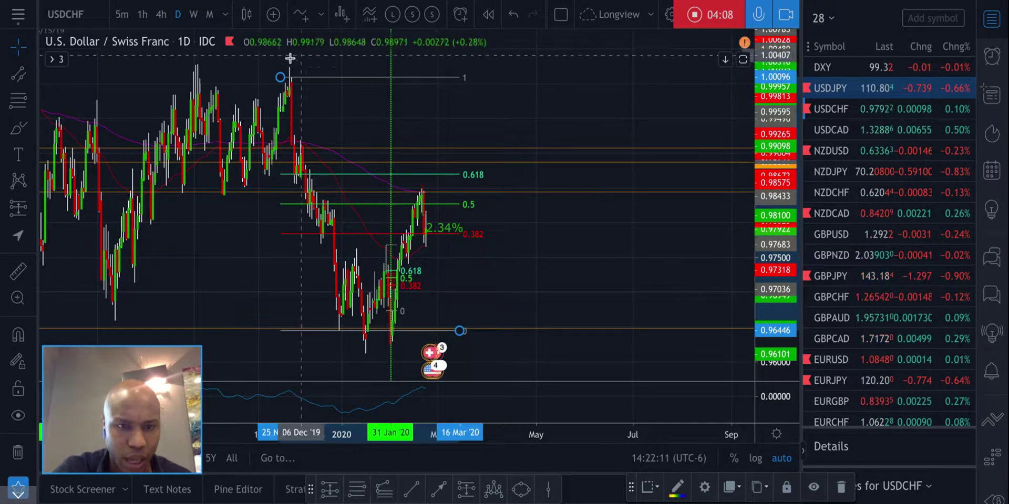
left_click_drag(280, 78, 272, 67)
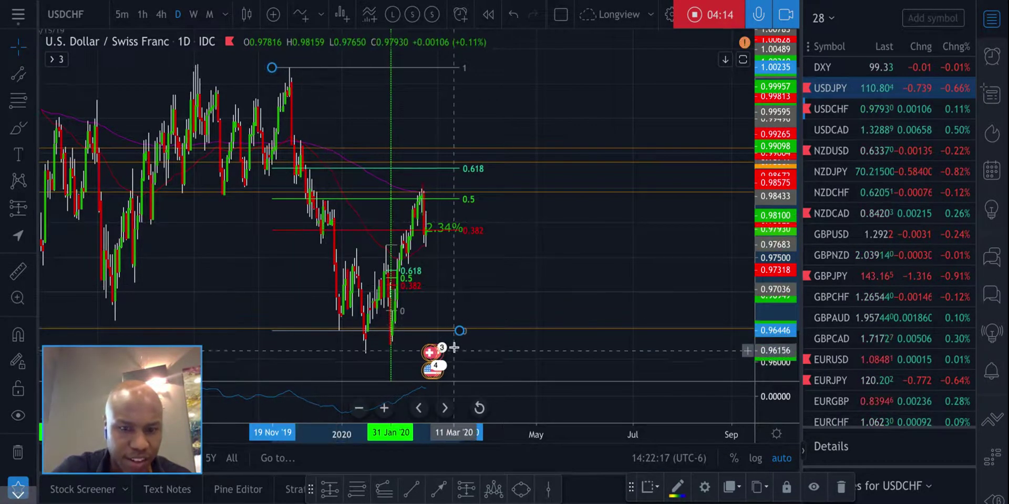
mouse_move(459, 332)
left_mouse_down()
mouse_move(469, 348)
mouse_move(463, 317)
left_mouse_up()
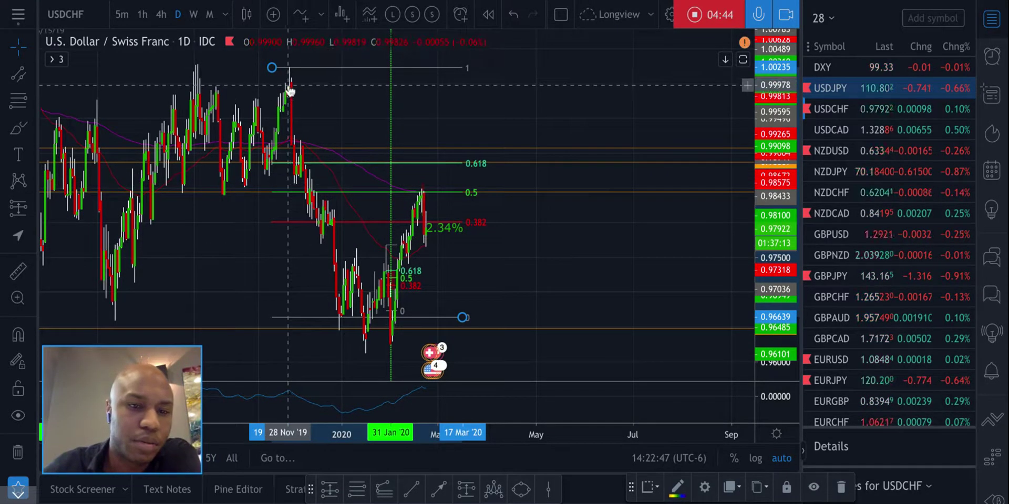
left_click(438, 487)
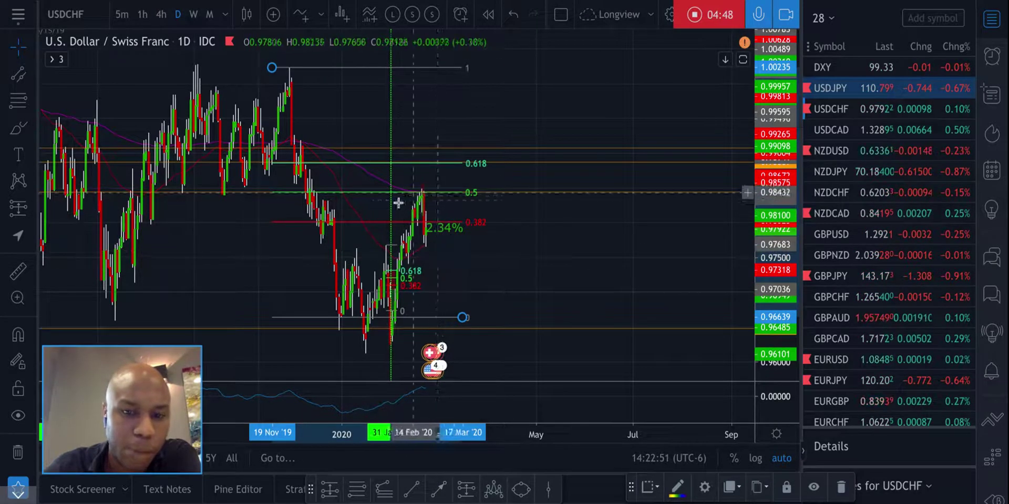
left_click(423, 199)
left_click(448, 300)
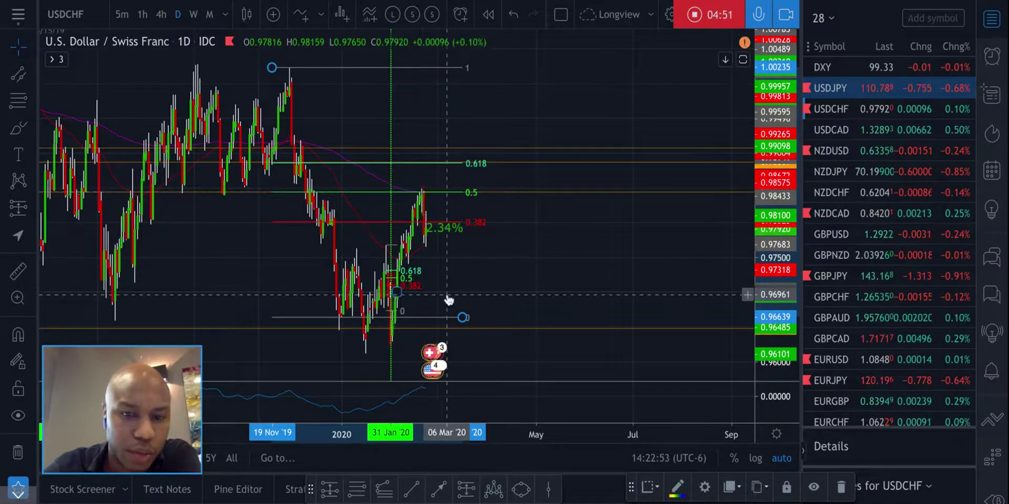
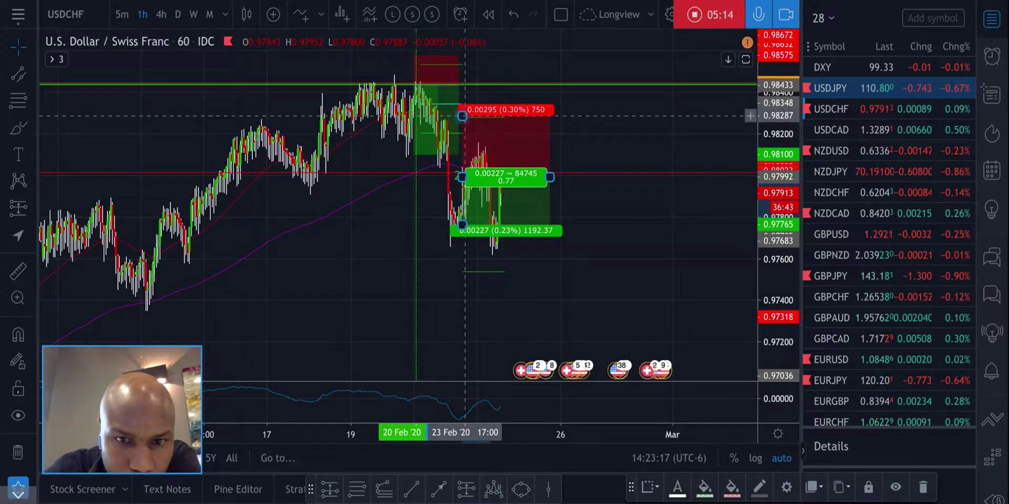
Step: Lower the target of the latest USDCHF short position to about 0.97541 on the 1-hour chart
left_click_drag(463, 226, 462, 271)
left_click(561, 321)
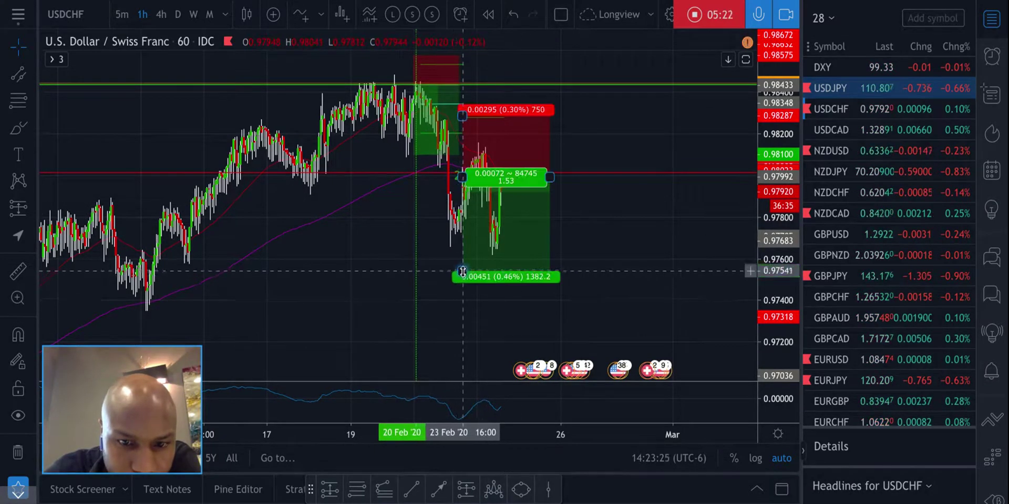
Step: On the daily chart, widen the USDCHF short position to about 4 March and raise its target to about 0.97699
type("1D")
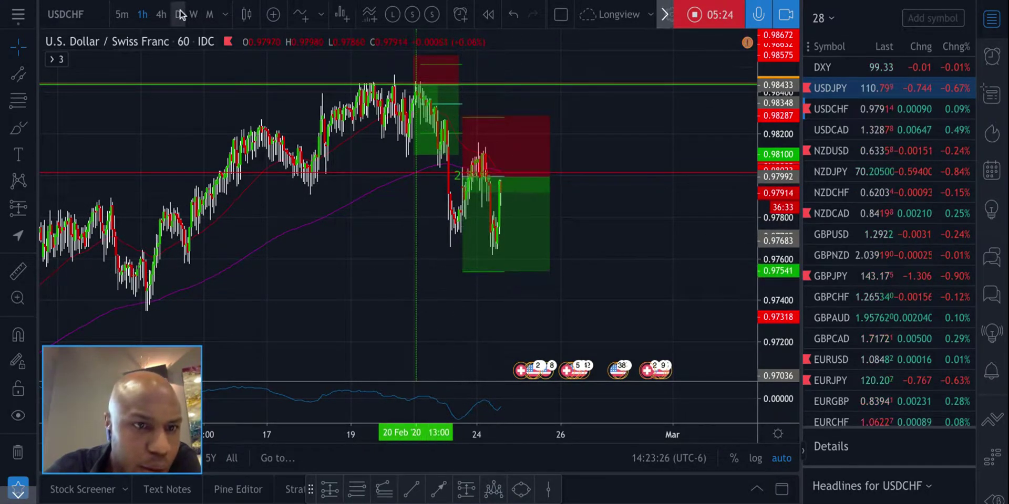
key("Return")
scroll(455, 331, "up", 5)
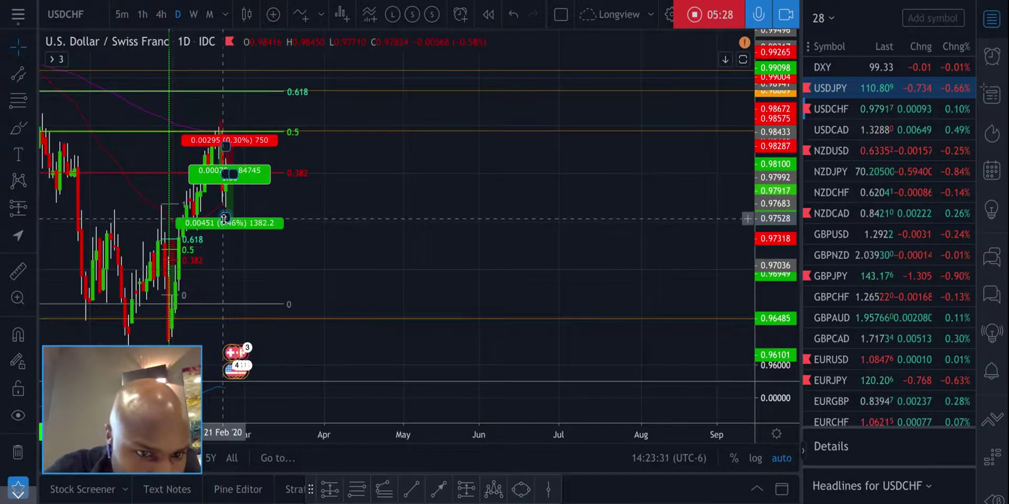
left_click_drag(234, 175, 243, 174)
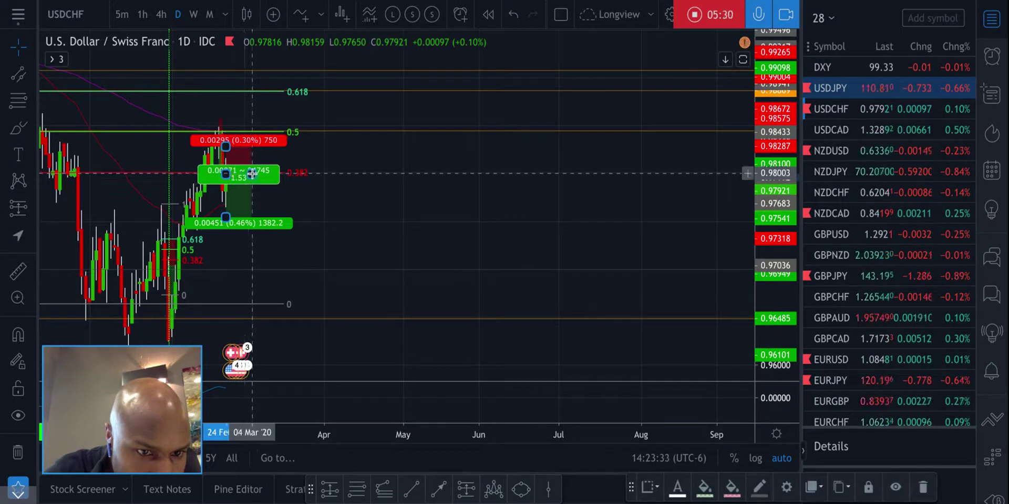
left_click_drag(226, 214, 226, 201)
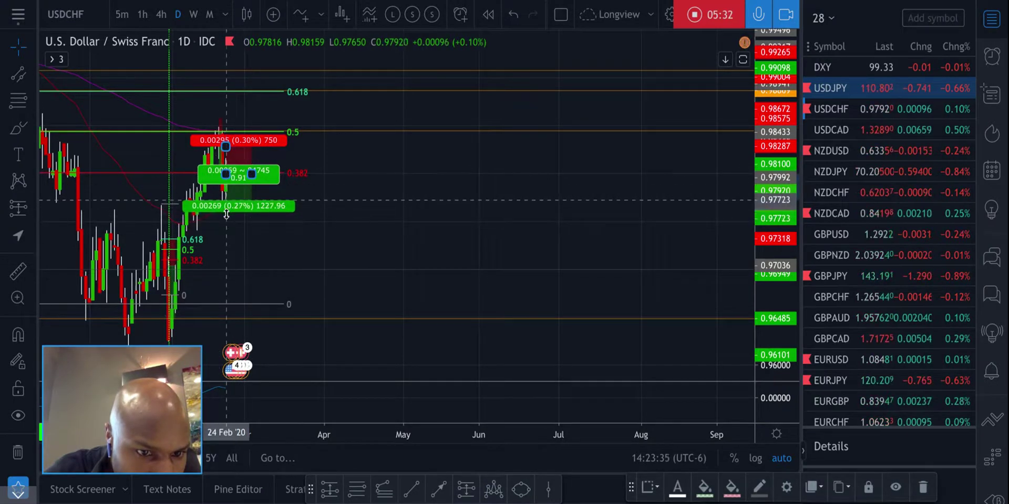
left_click(332, 231)
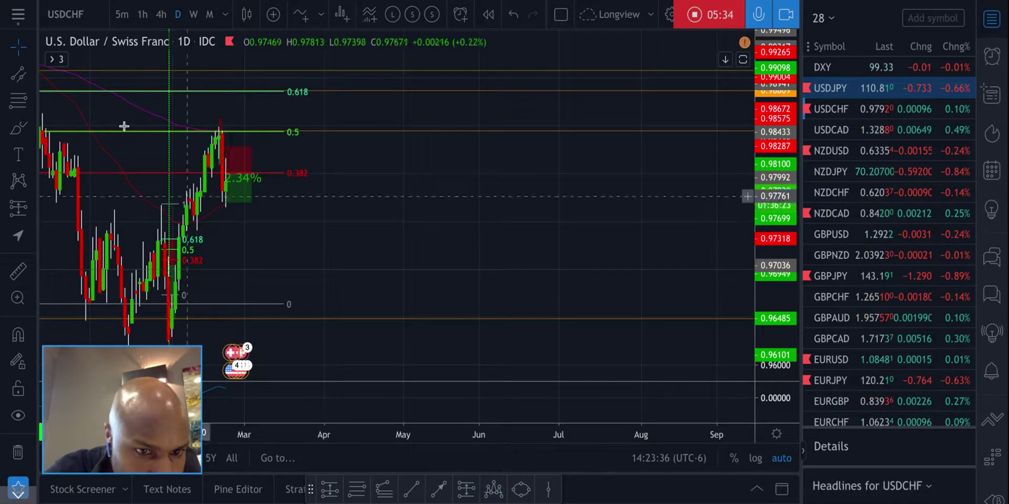
Step: Return to the 1-hour USDCHF chart and fine-tune the short position's target to about 0.97698
left_click(141, 17)
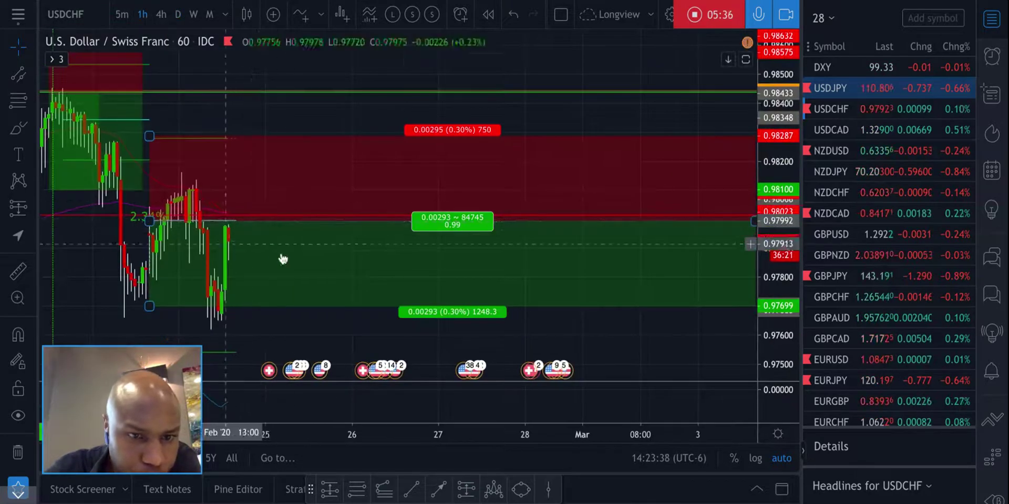
scroll(286, 252, "down", 4)
scroll(499, 223, "down", 2)
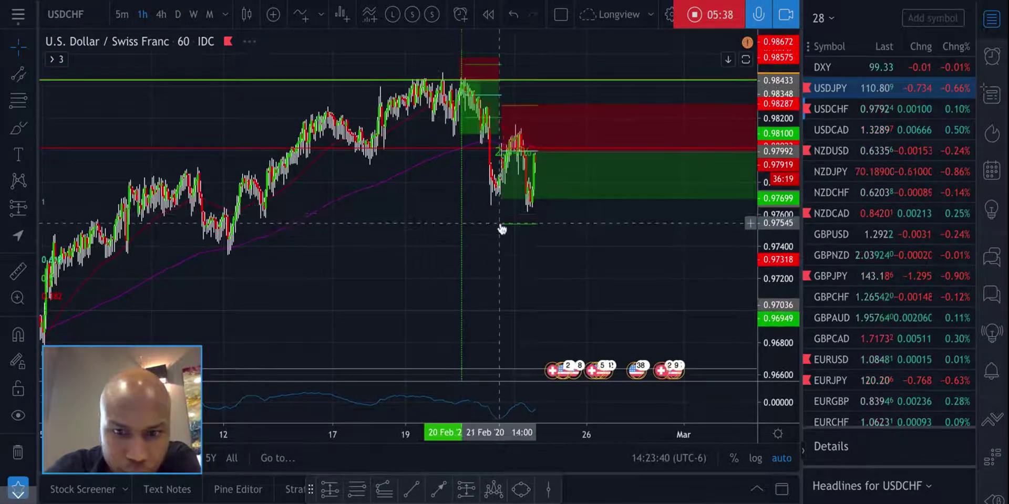
left_click_drag(502, 203, 502, 203)
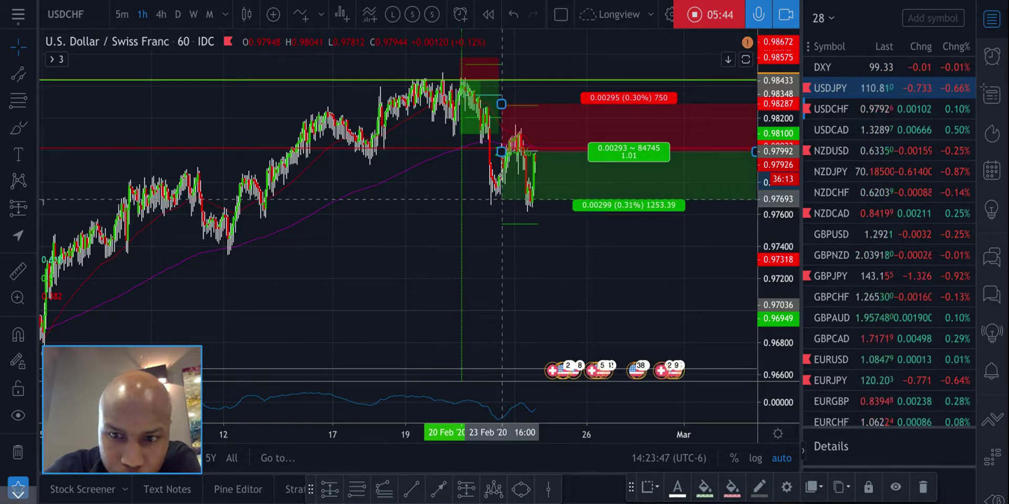
left_click(578, 255)
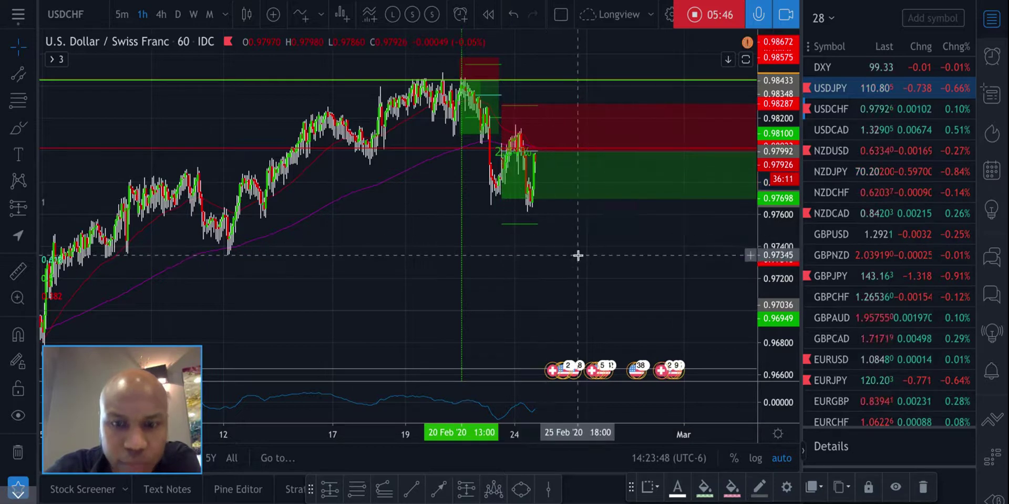
Step: Shorten the USDCHF short position so it ends at about 25 Feb 18:00
scroll(578, 255, "down", 3)
scroll(578, 255, "up", 3)
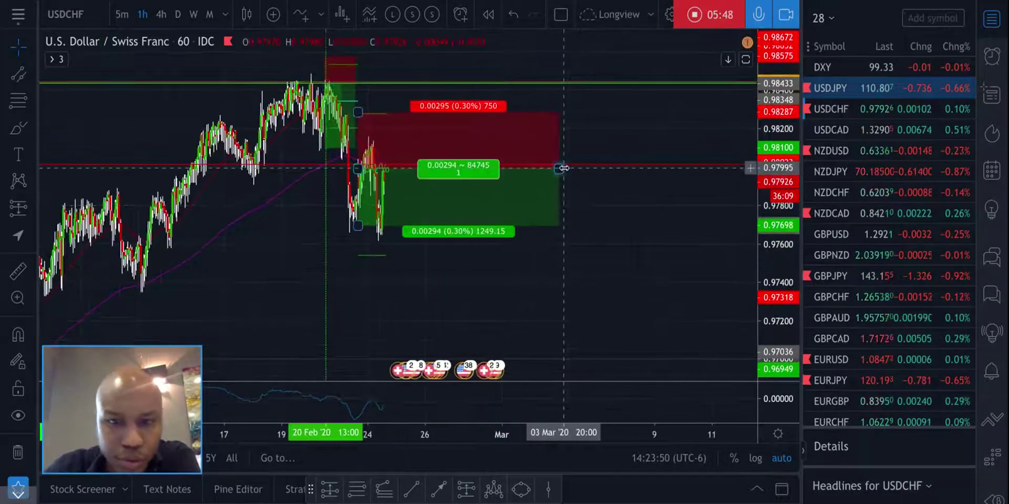
left_click_drag(559, 168, 419, 168)
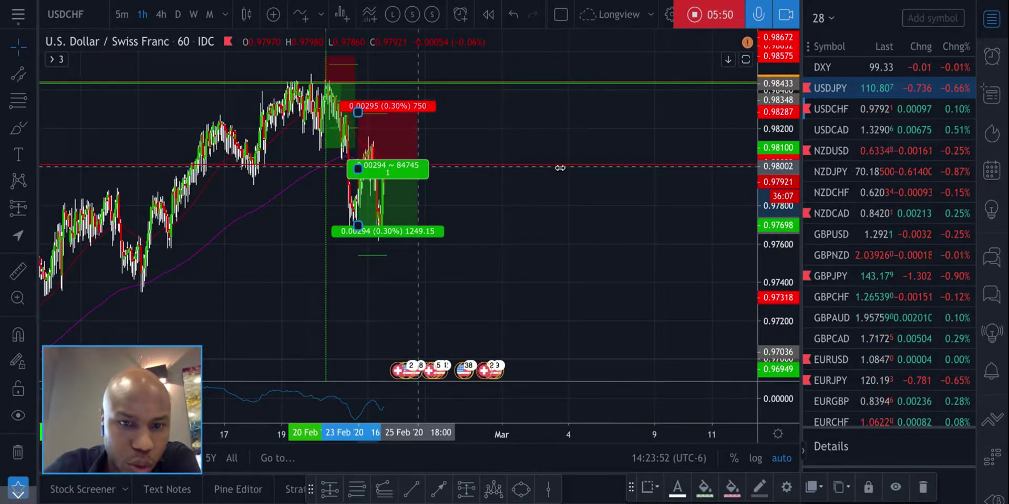
left_click(458, 208)
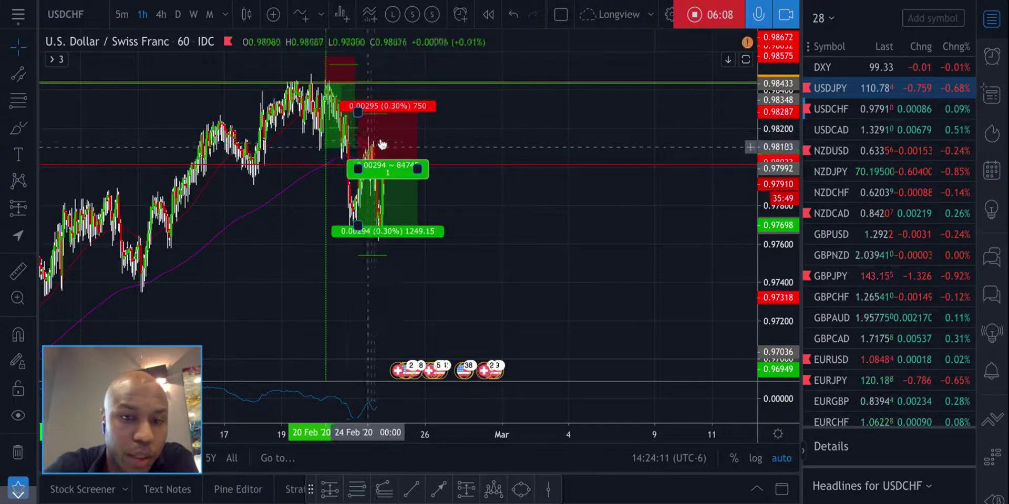
mouse_move(367, 154)
left_mouse_down()
mouse_move(412, 129)
mouse_move(337, 121)
mouse_move(408, 244)
mouse_move(337, 127)
left_mouse_up()
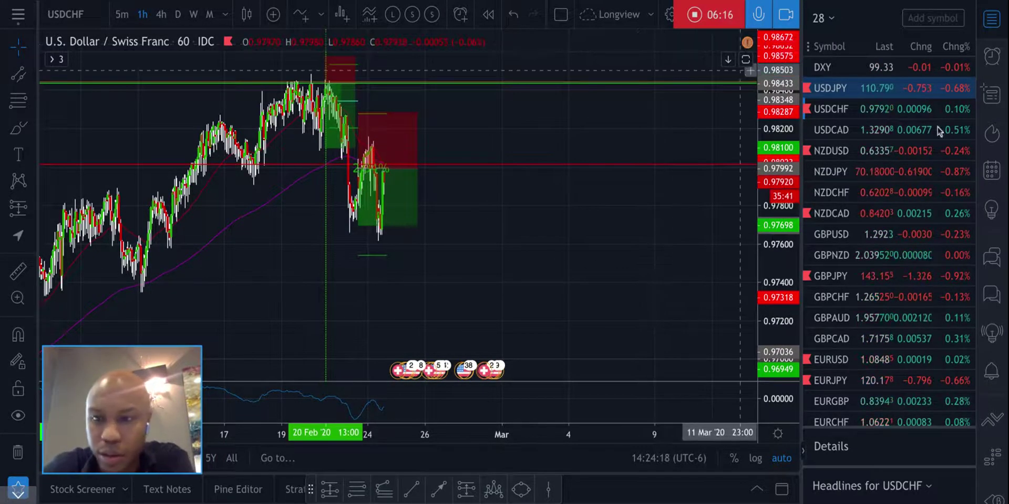
Step: Open the USDCAD 1-hour chart and examine the marked short positions and recent price action
left_click(869, 125)
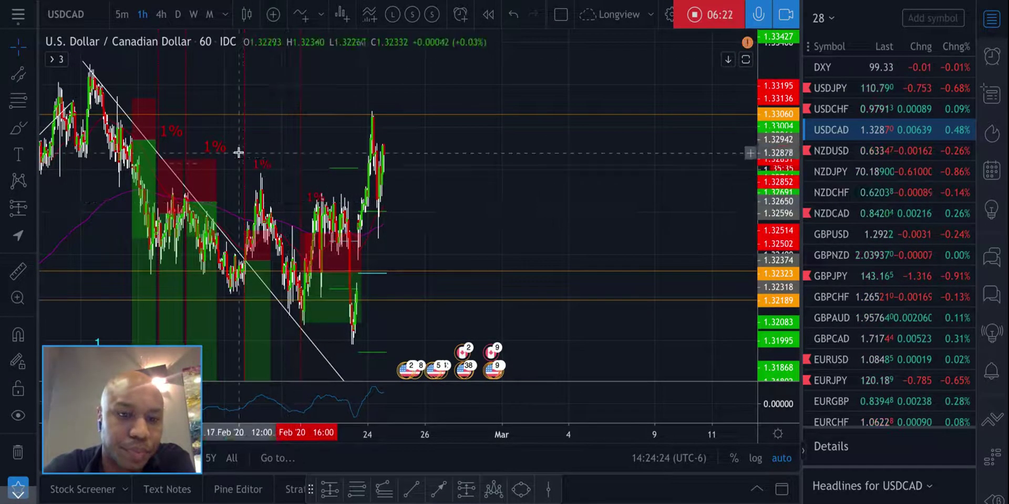
left_click(131, 139, "shift")
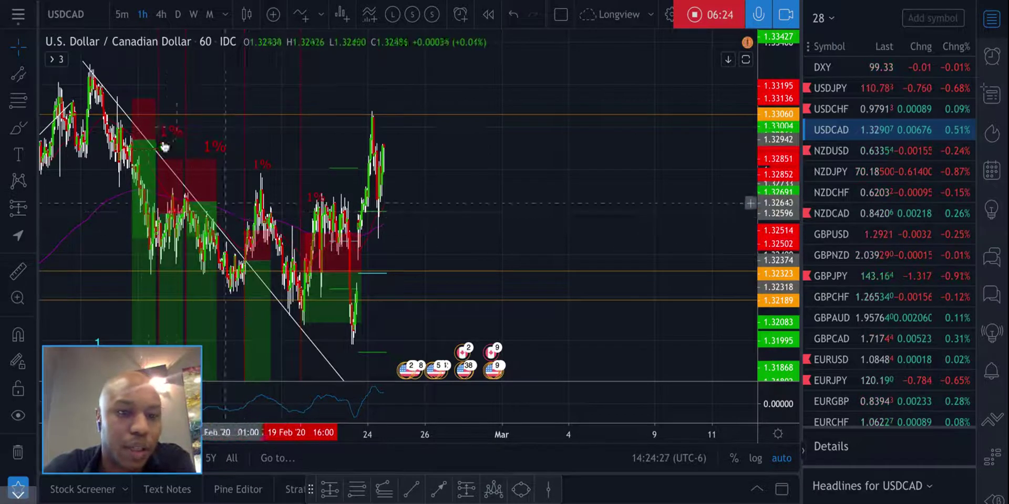
left_click(179, 173)
left_click(353, 223)
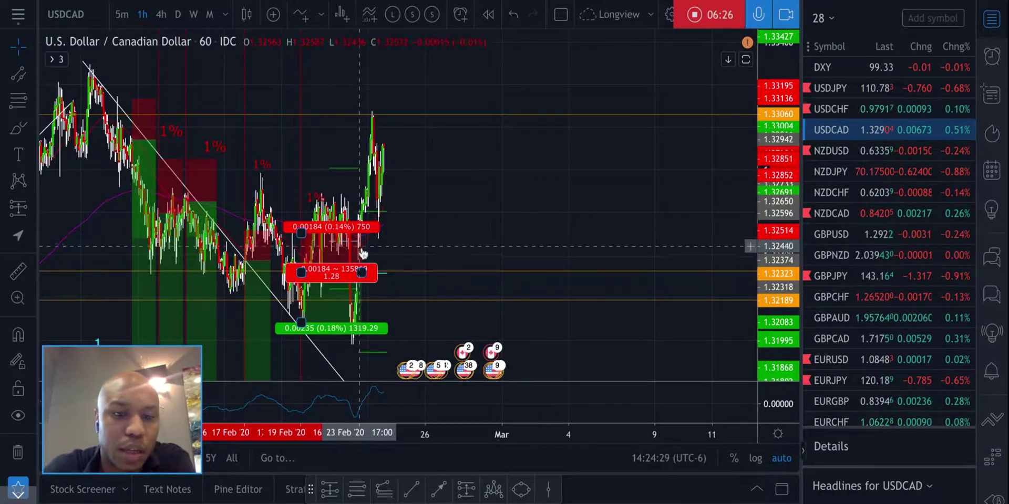
left_click(361, 231)
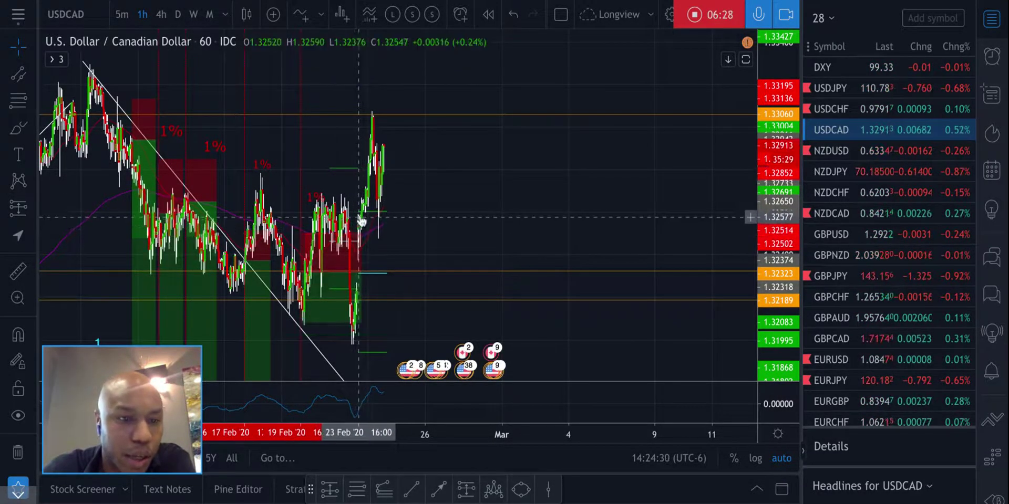
Step: Examine the earlier USDCAD short positions along the descending trendline and their 1% labels
left_click(184, 200)
left_click(169, 180)
left_click(154, 195)
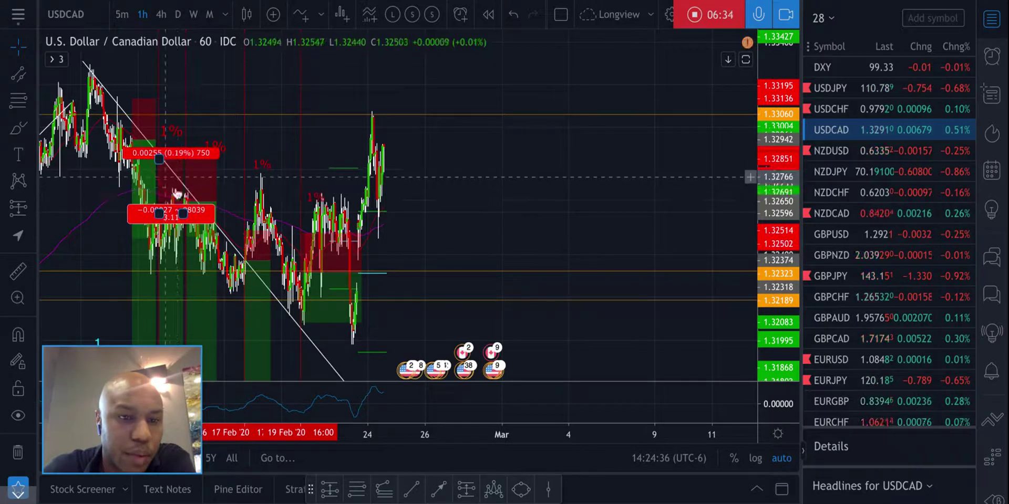
left_click(226, 189)
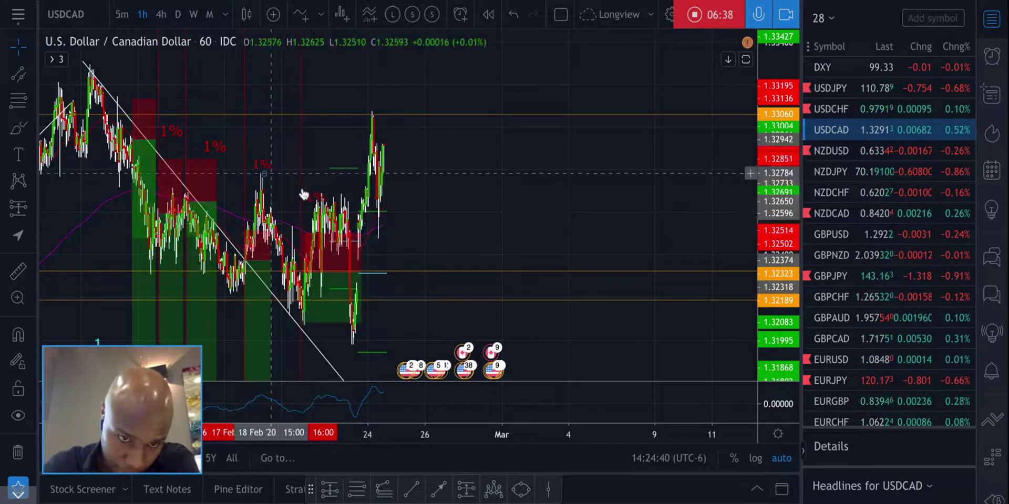
mouse_move(187, 153)
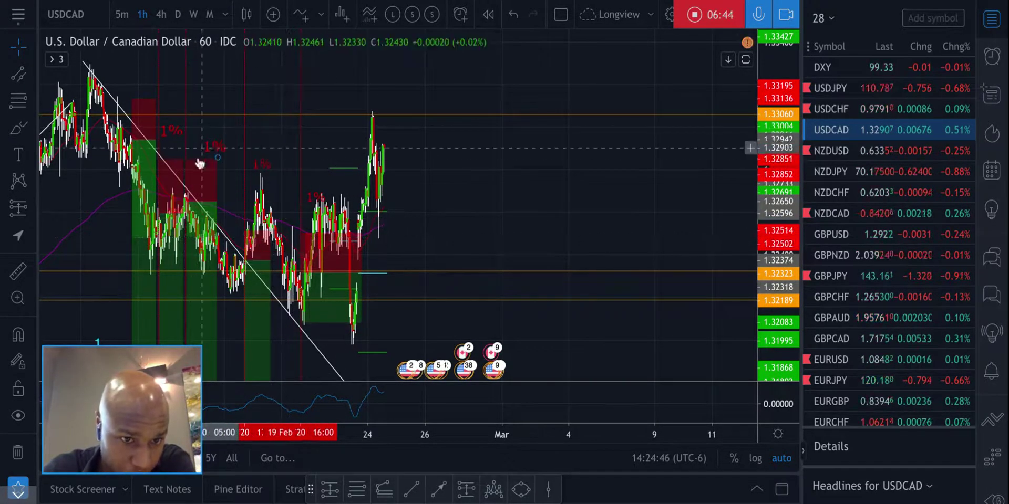
left_click_drag(175, 165, 135, 114)
left_click_drag(141, 145, 142, 141)
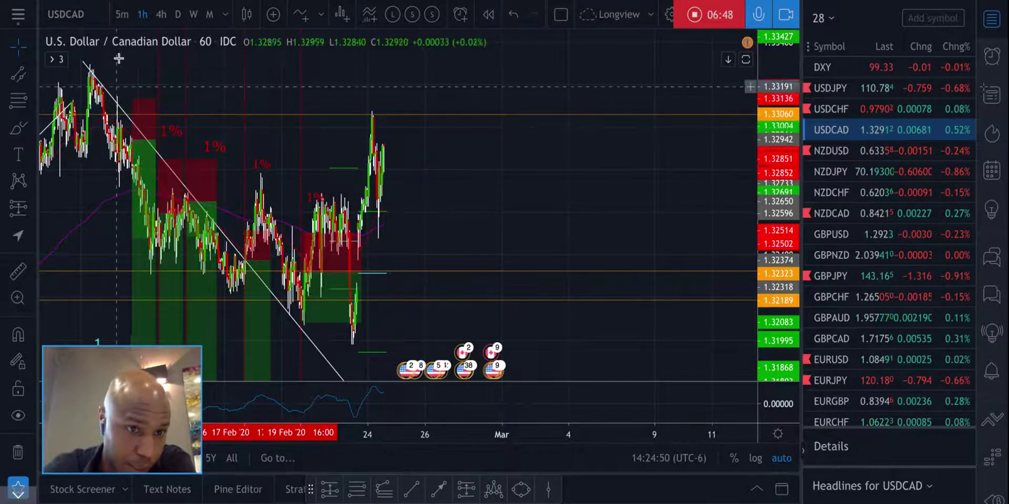
Step: Delete the earliest short position near the top of the descending trendline on the USDCAD chart
mouse_move(135, 113)
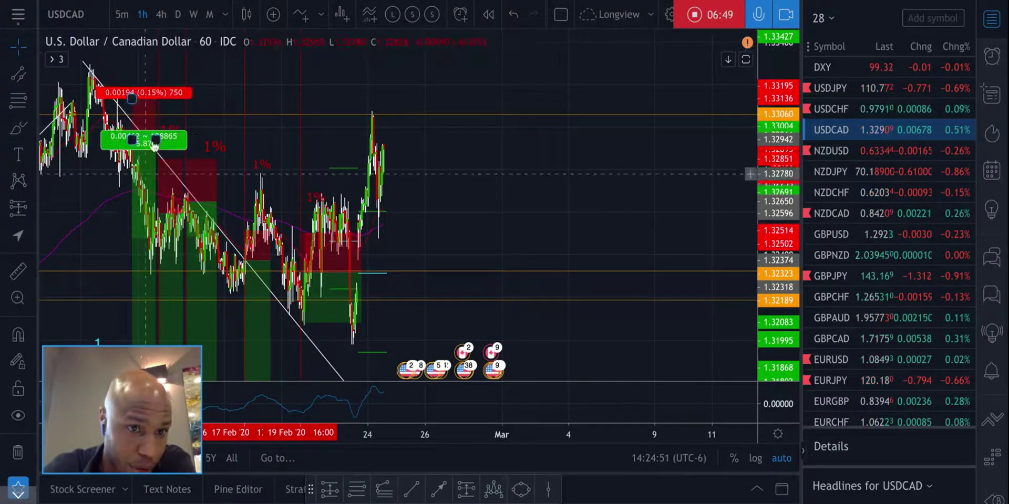
left_click(152, 106)
mouse_move(147, 130)
left_mouse_down()
mouse_move(205, 184)
mouse_move(175, 189)
mouse_move(200, 190)
left_mouse_up()
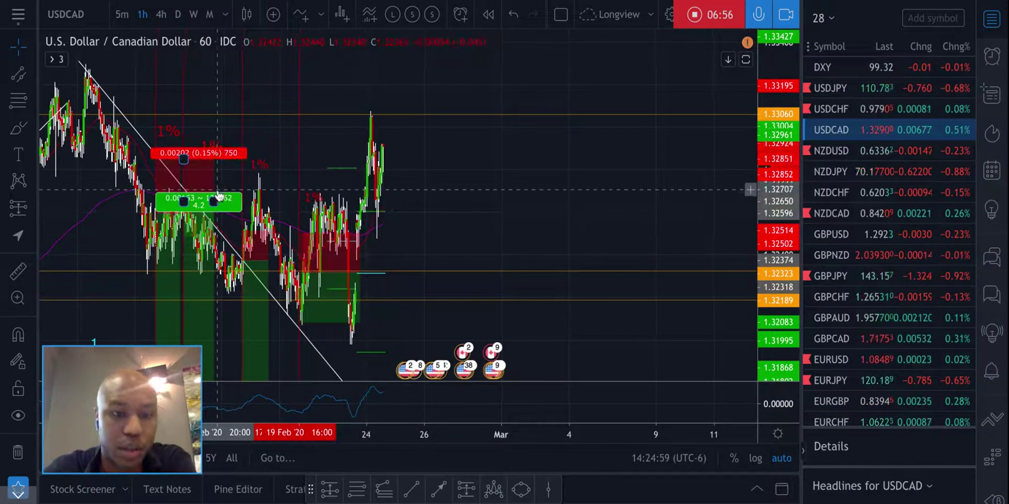